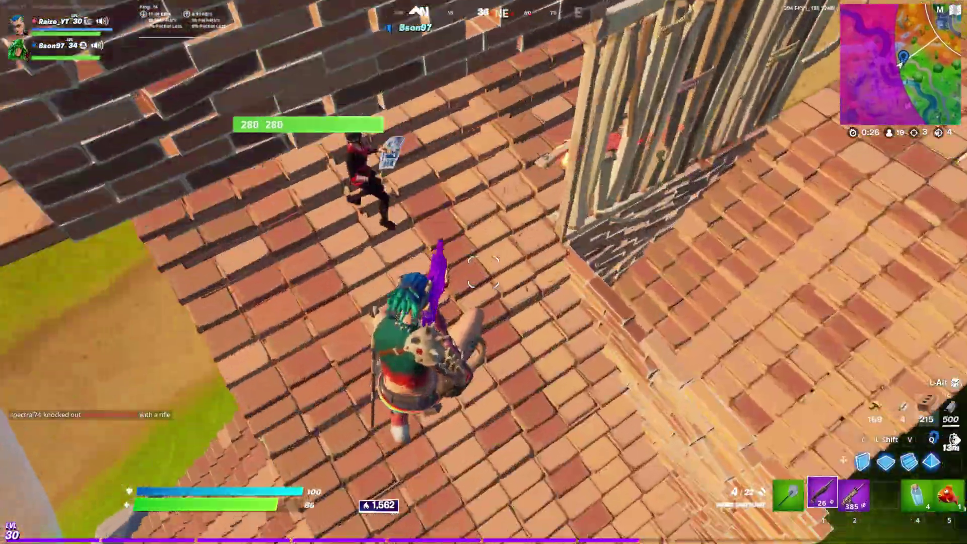
pyautogui.press('2')
pyautogui.click(483, 272)
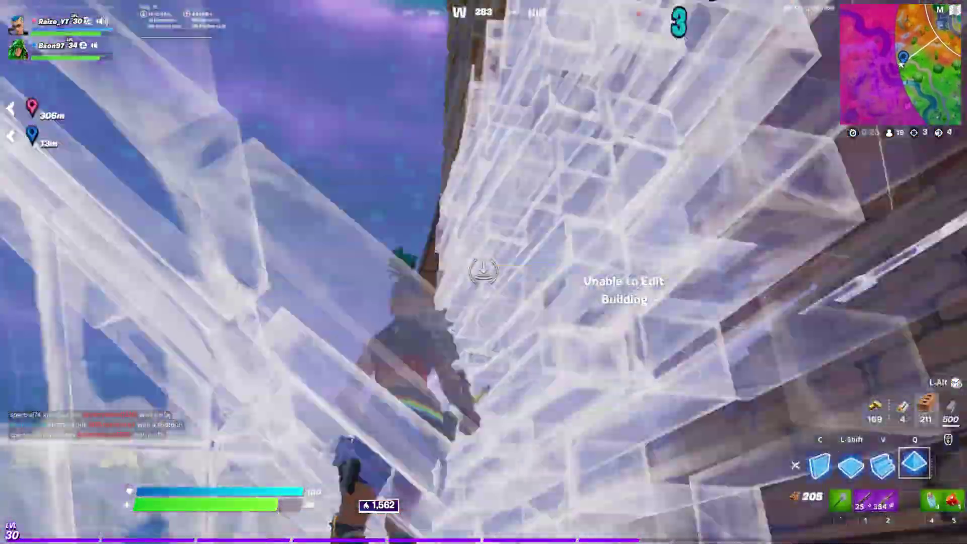
pyautogui.press('1')
pyautogui.press('f')
pyautogui.press('f')
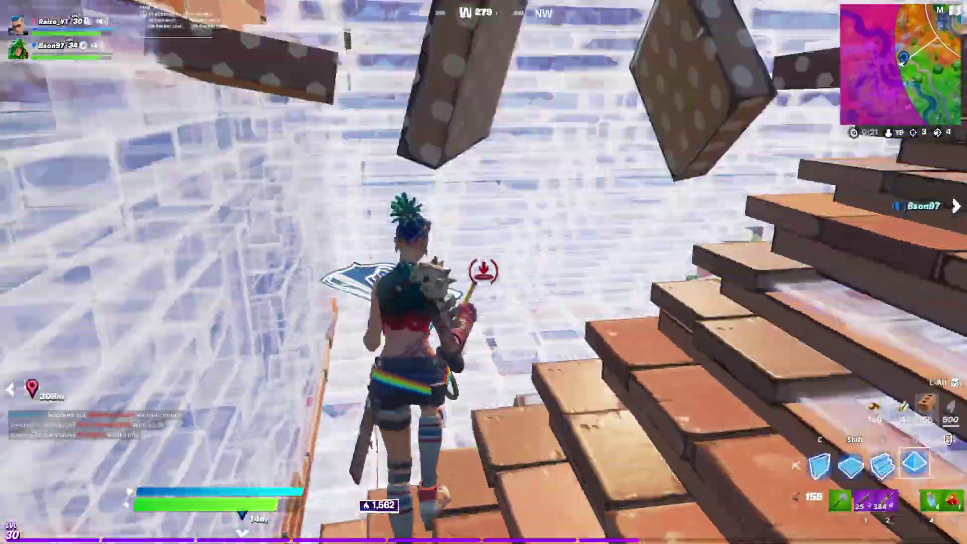
pyautogui.click(484, 272)
pyautogui.click(483, 272)
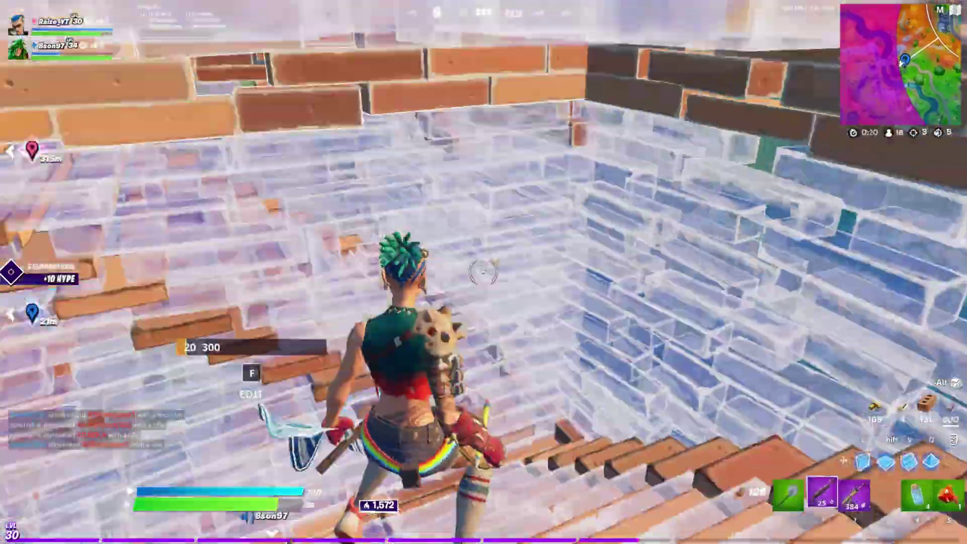
pyautogui.press('1')
pyautogui.click(483, 272)
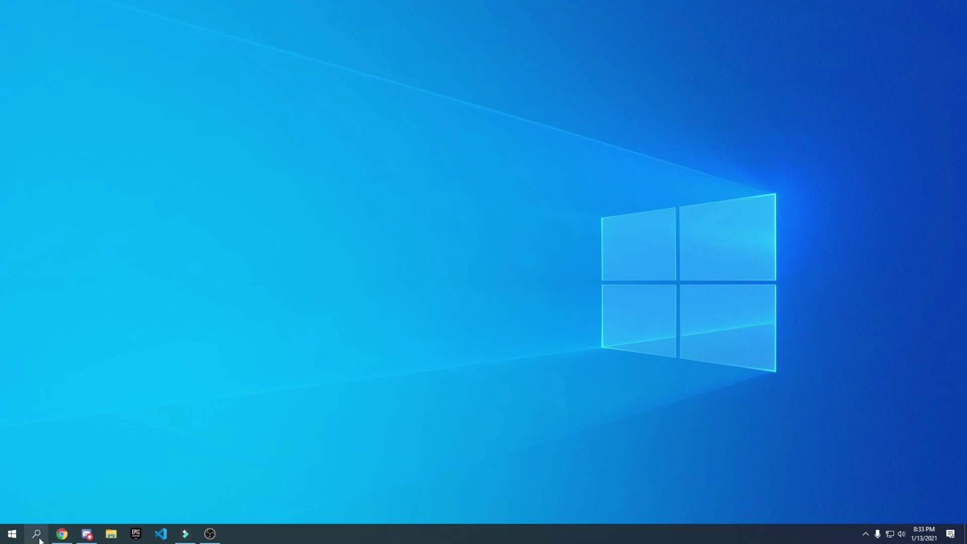
# Step: Find and launch GeForce Experience, and move its window higher on the desktop
pyautogui.click(36, 533)
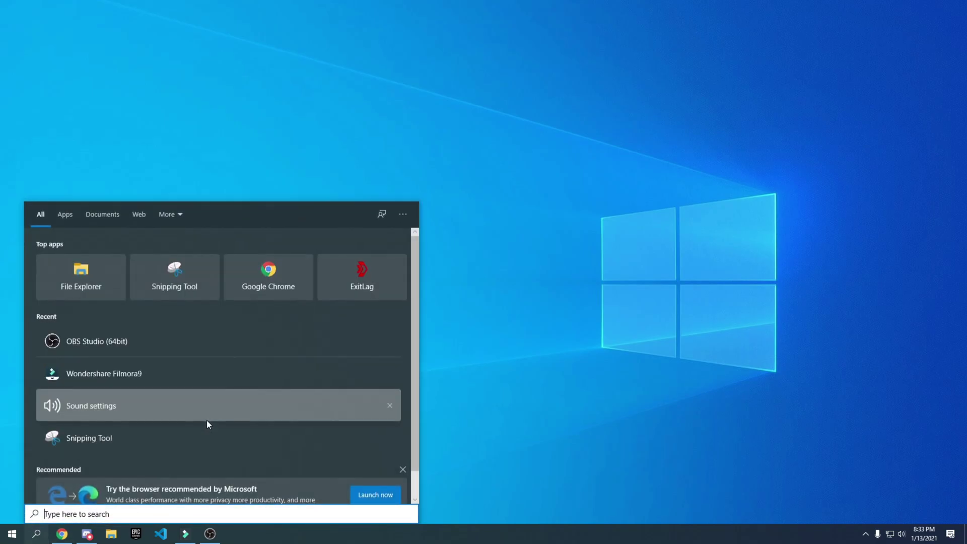
pyautogui.write('gefor')
pyautogui.press('Return')
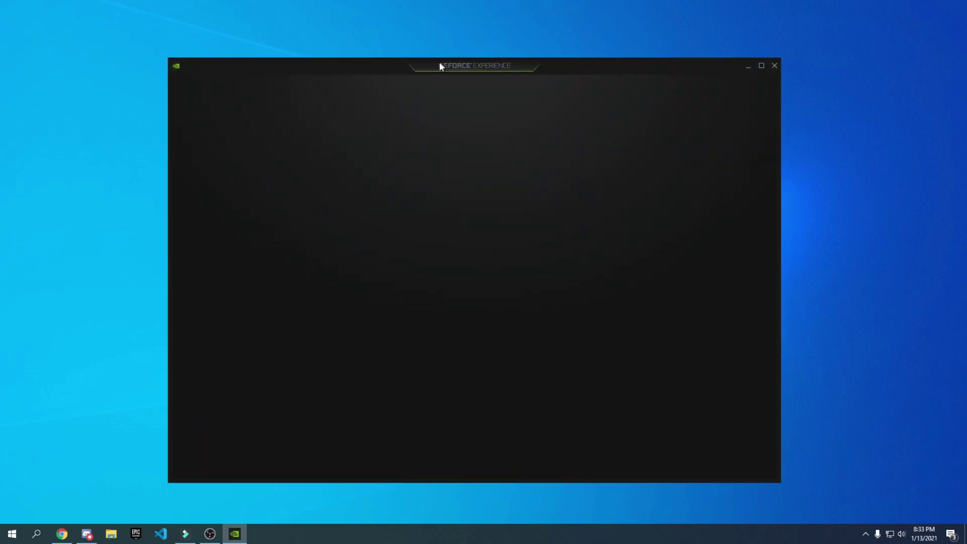
pyautogui.moveTo(439, 65); pyautogui.dragTo(411, 22)
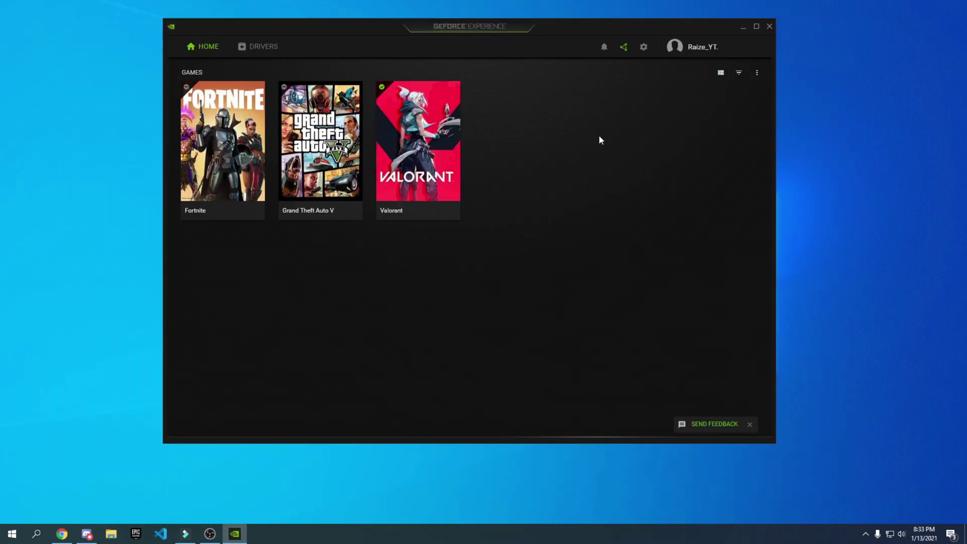
# Step: Check for updates to the GeForce Game Ready Driver and open the GeForce Experience settings
pyautogui.click(272, 49)
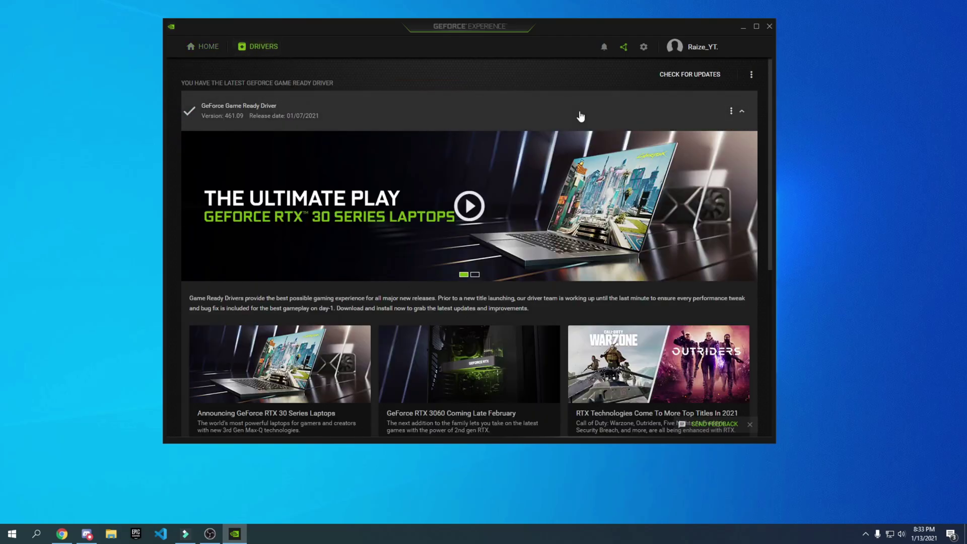
pyautogui.click(670, 80)
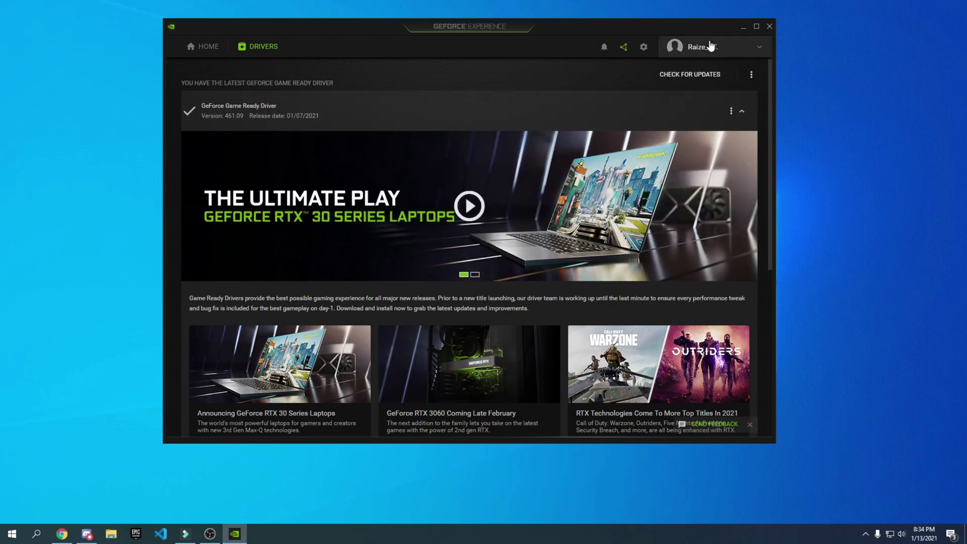
pyautogui.click(643, 47)
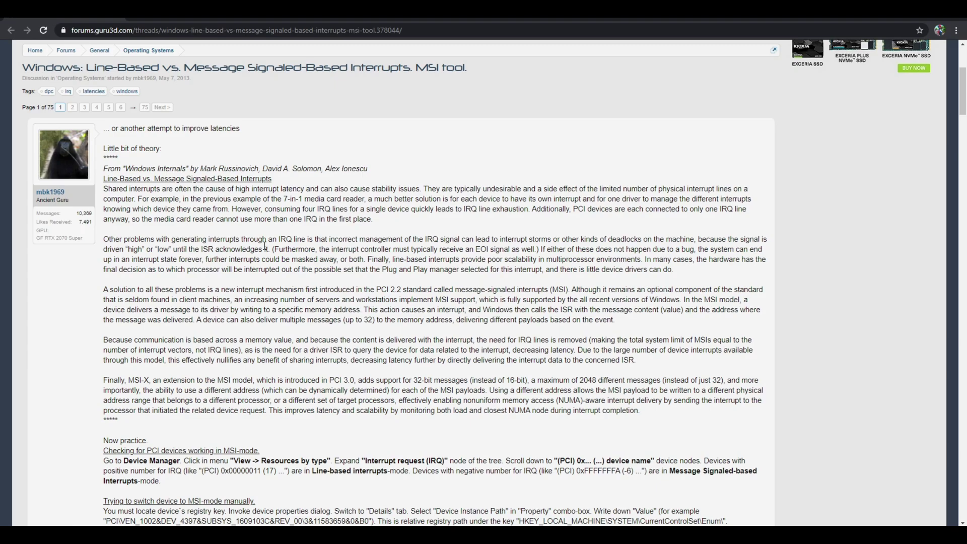
# Step: Download MSI_util_v3.zip from MediaFire through the MSI utility v3 link in the Guru3D forum post
pyautogui.scroll(-1, 265, 246)
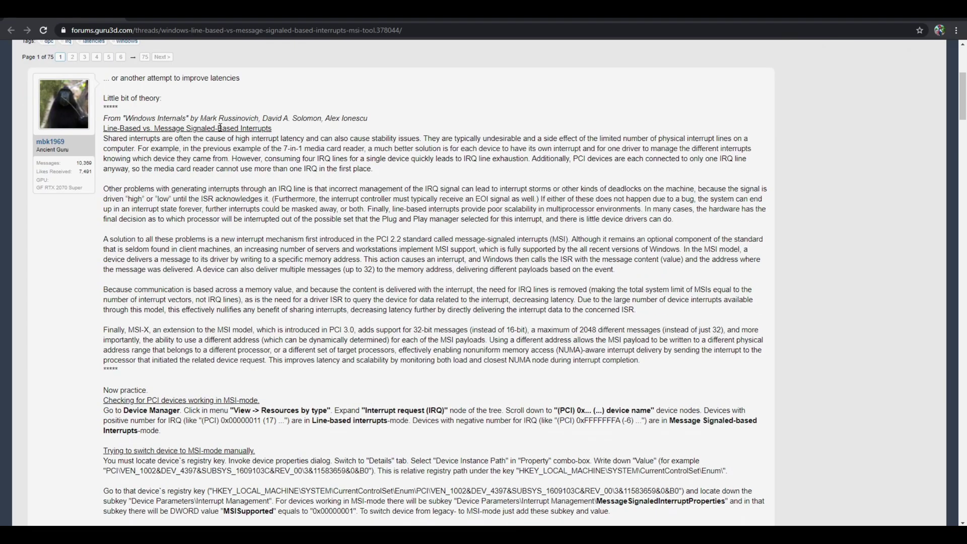
pyautogui.scroll(-7, 221, 128)
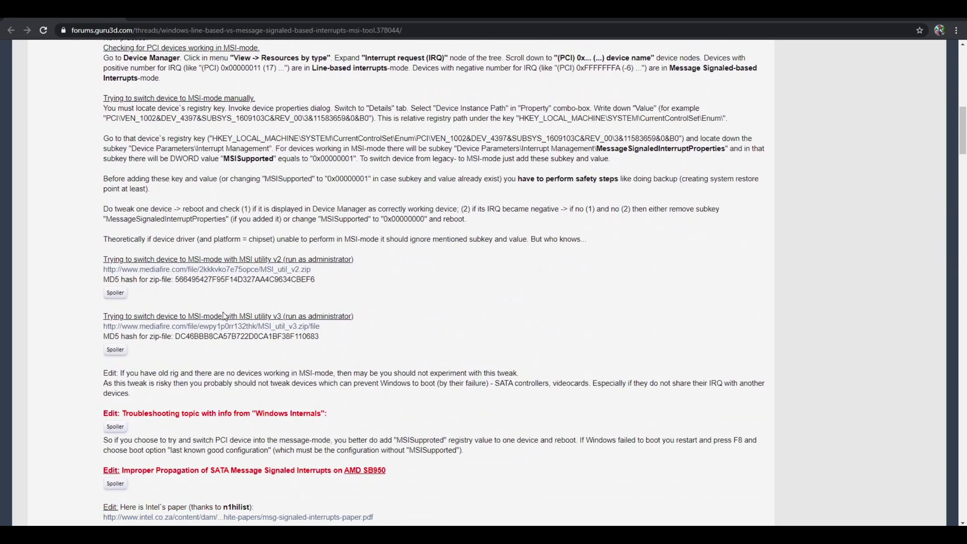
pyautogui.moveTo(239, 316); pyautogui.dragTo(281, 315)
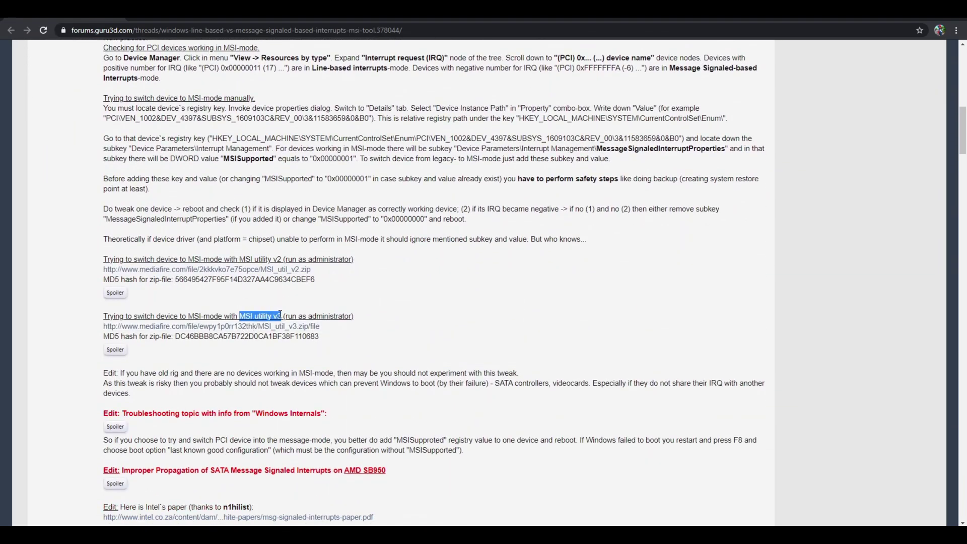
pyautogui.click(280, 315)
pyautogui.click(216, 326)
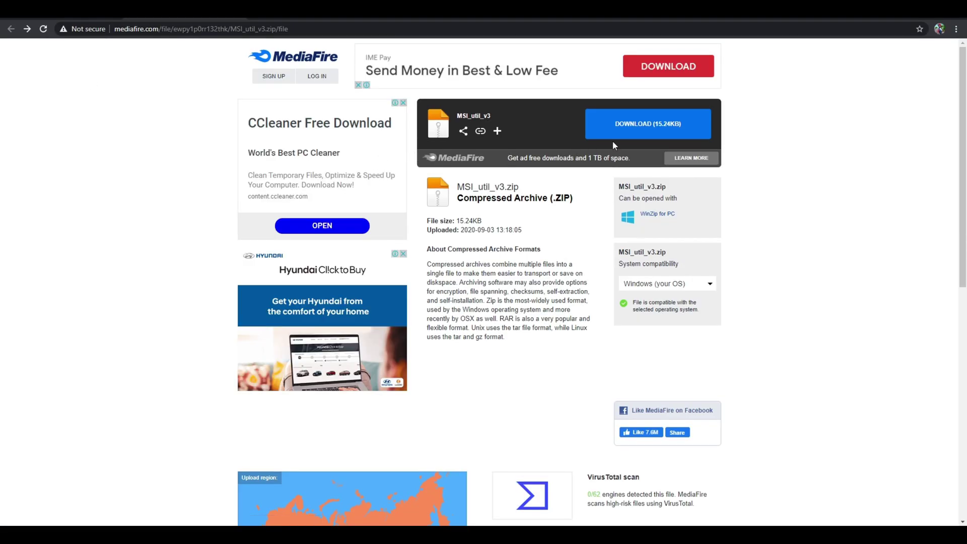
pyautogui.click(609, 132)
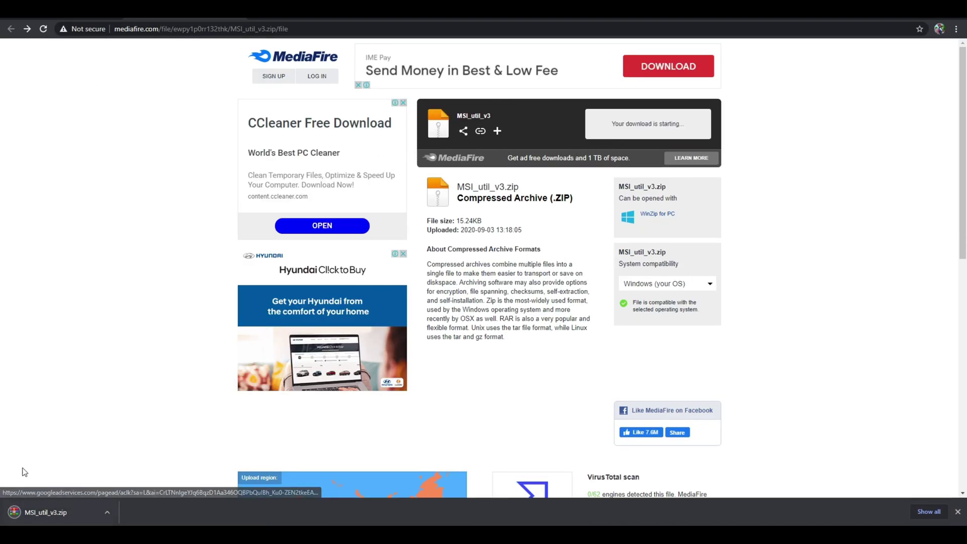
# Step: Extract the downloaded MSI_util_v3.zip archive to the Desktop and close the archive window
pyautogui.click(57, 513)
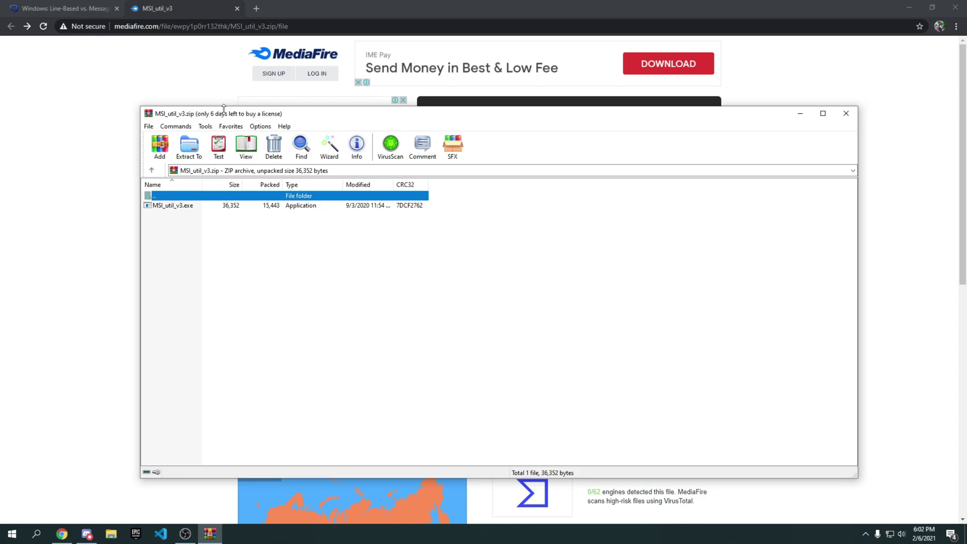
pyautogui.click(222, 279)
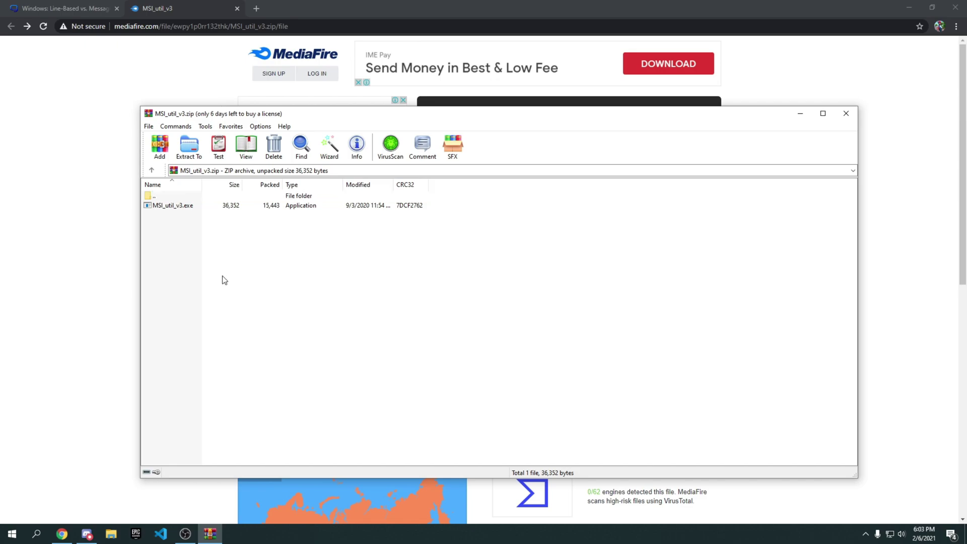
pyautogui.click(189, 146)
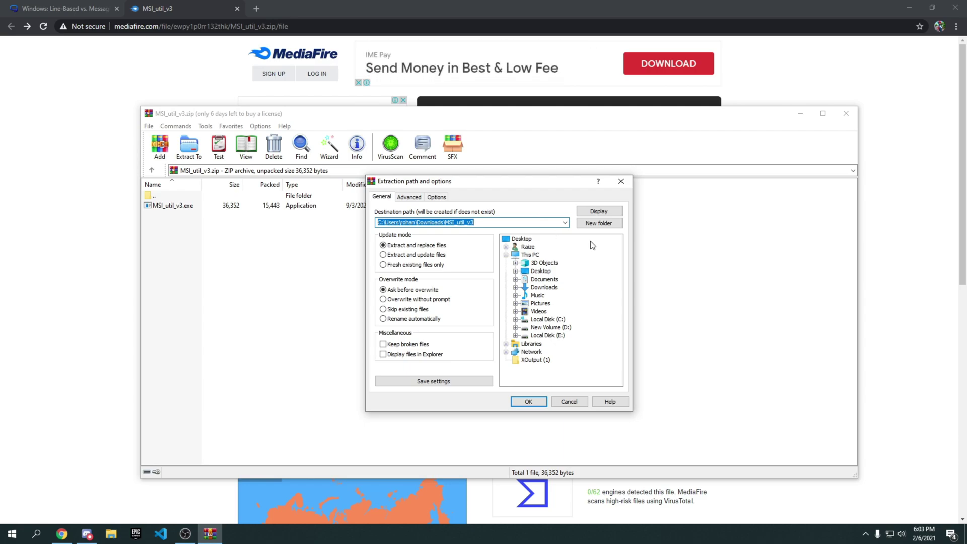
pyautogui.click(522, 238)
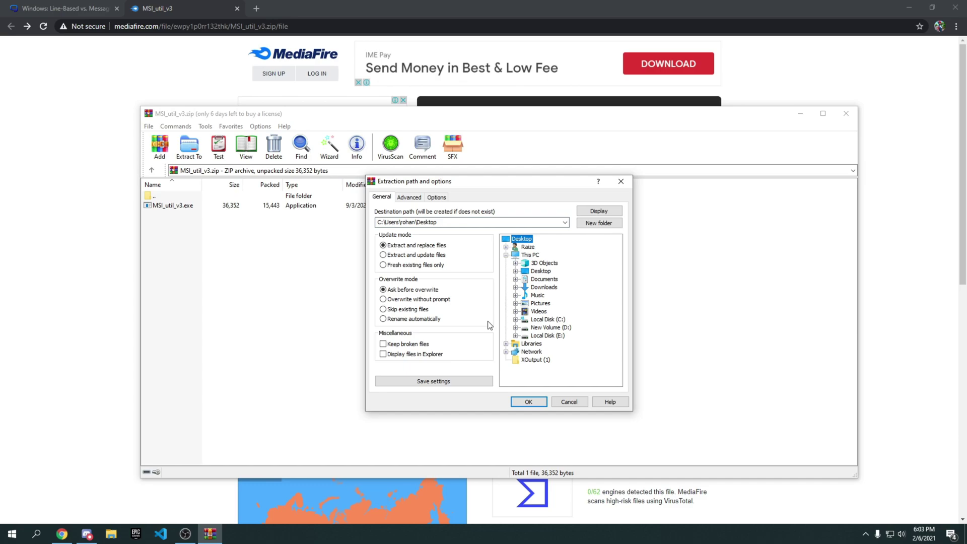
pyautogui.click(535, 403)
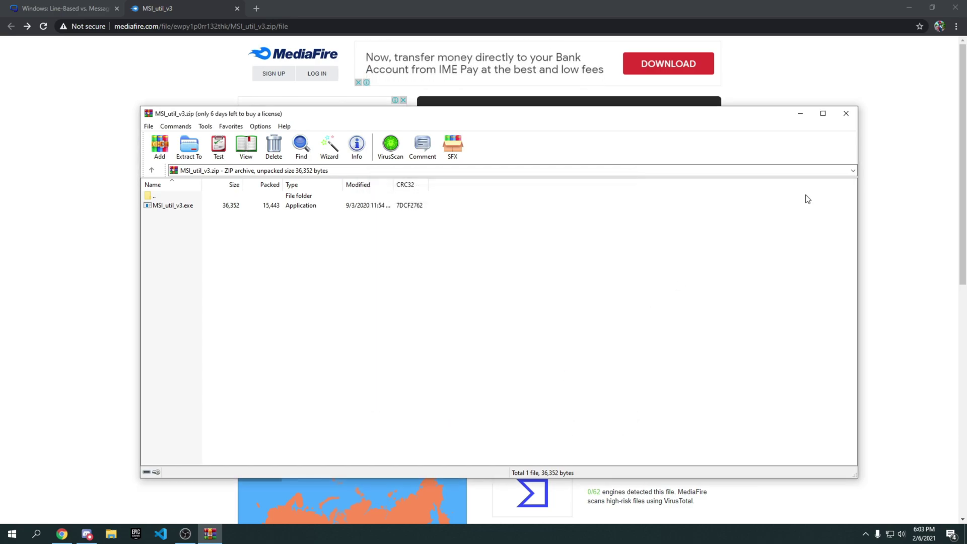
pyautogui.click(846, 114)
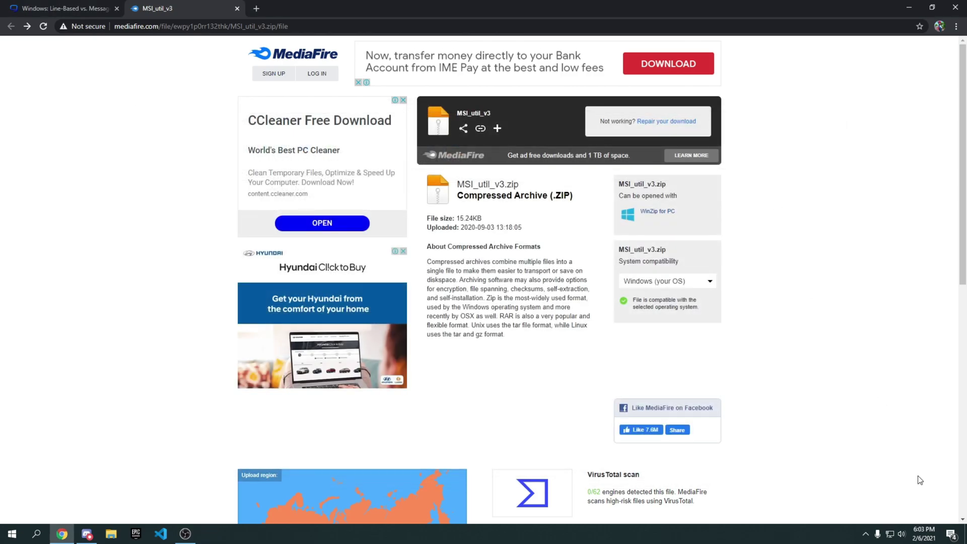
# Step: Show the desktop, move MSI_util_v3.exe away from the other icons and run it as administrator
pyautogui.press('super+d')
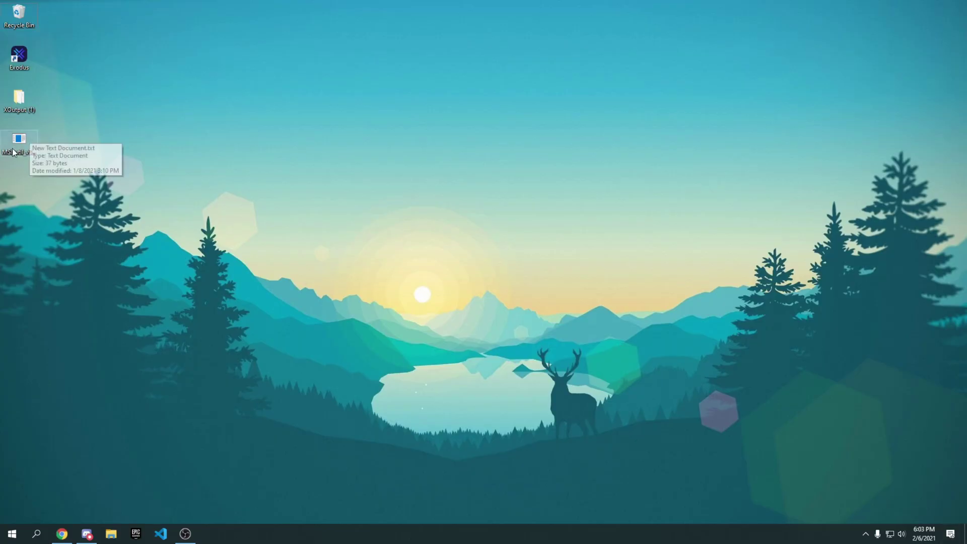
pyautogui.moveTo(11, 148); pyautogui.dragTo(28, 153)
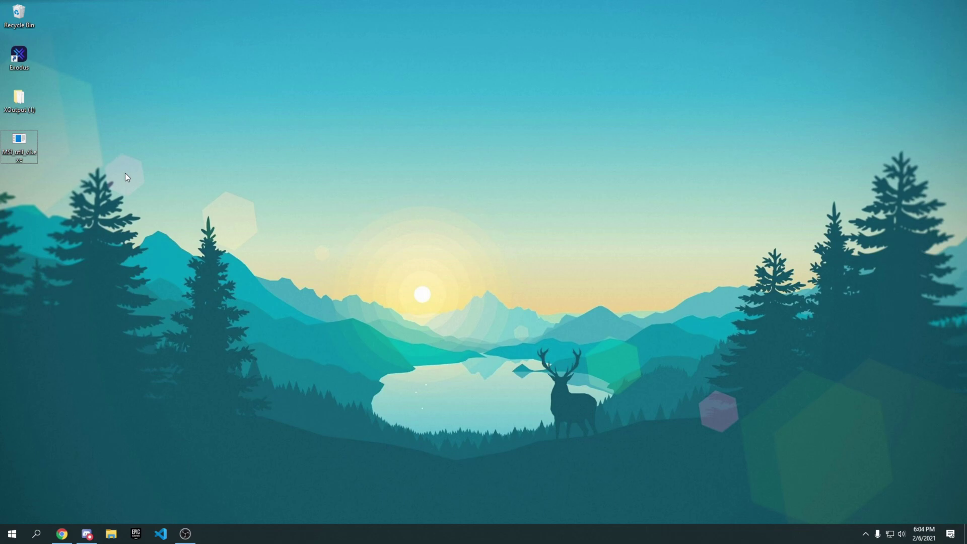
pyautogui.moveTo(11, 151); pyautogui.dragTo(283, 163)
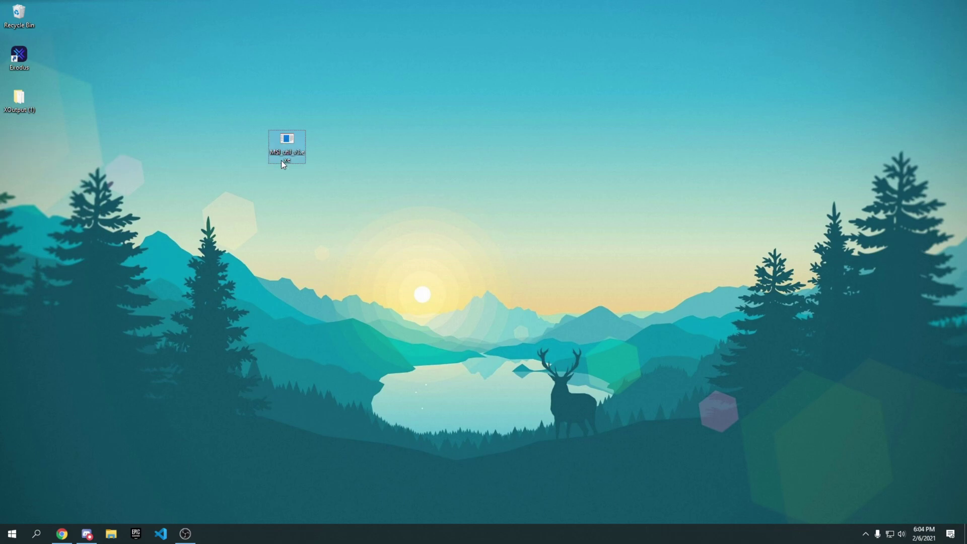
pyautogui.rightClick(283, 152)
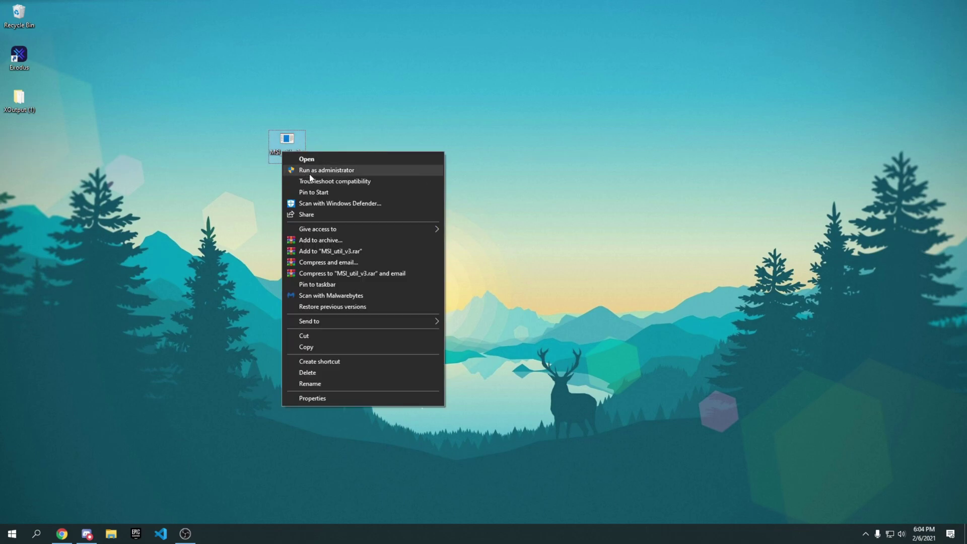
pyautogui.click(337, 171)
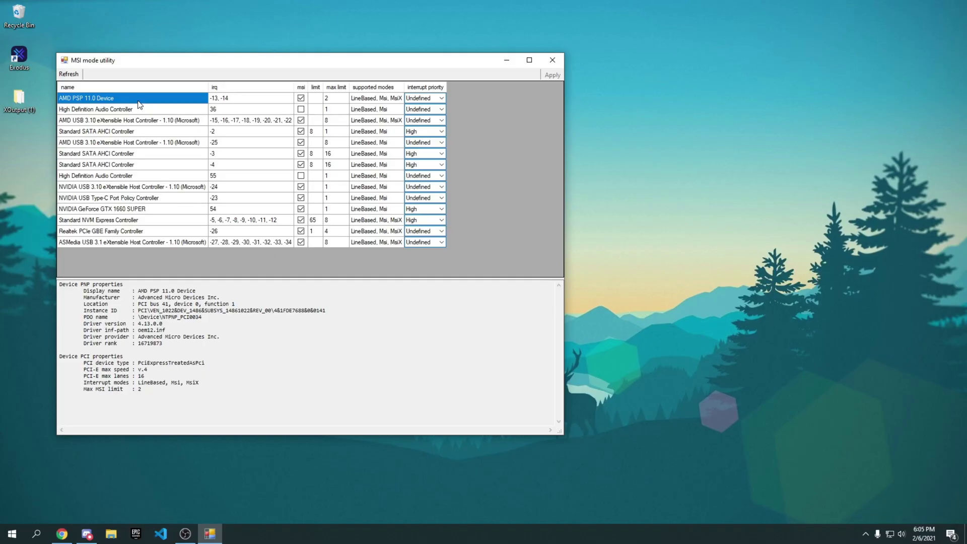
# Step: Set the interrupt priority of the NVIDIA GeForce GTX 1660 SUPER to High and apply it
pyautogui.click(134, 199)
pyautogui.click(141, 207)
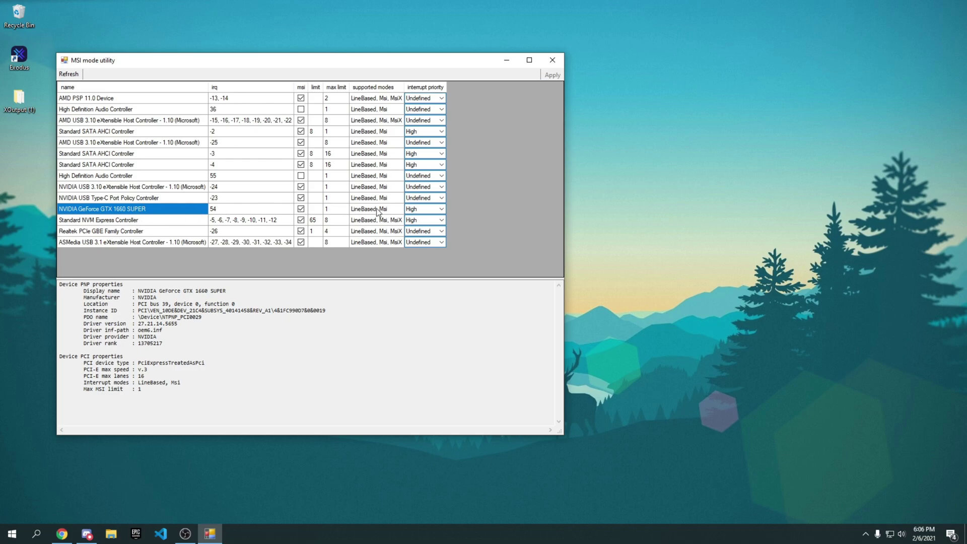
pyautogui.moveTo(364, 83)
pyautogui.click(409, 210)
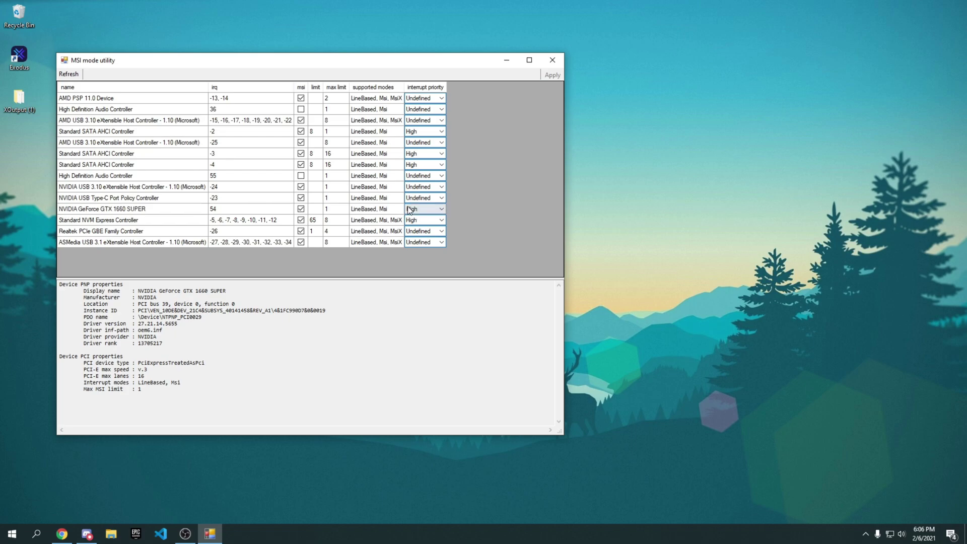
pyautogui.click(421, 209)
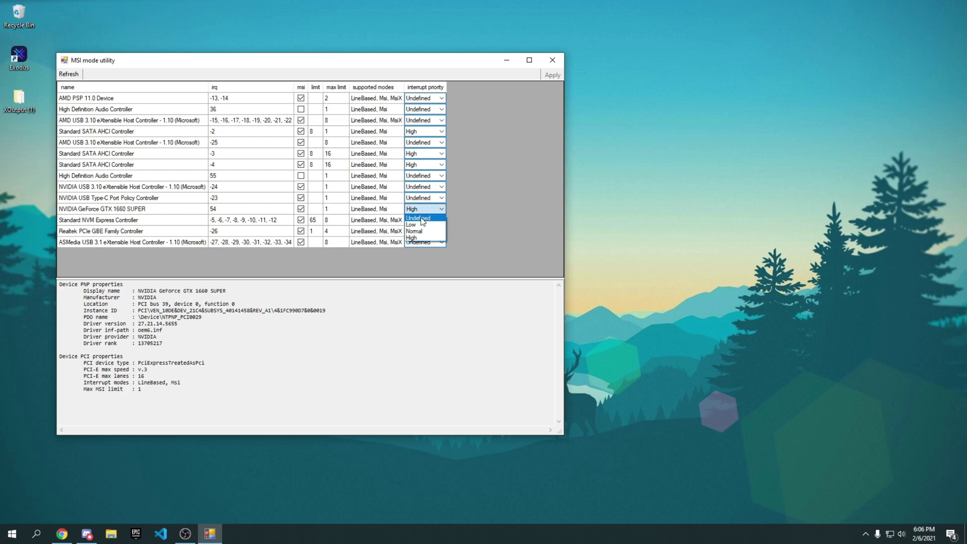
pyautogui.click(412, 237)
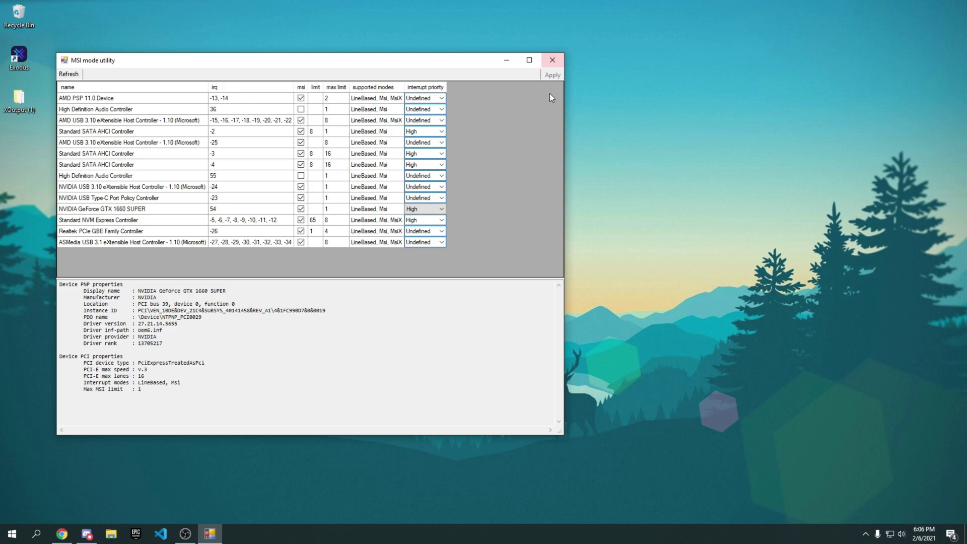
pyautogui.click(551, 75)
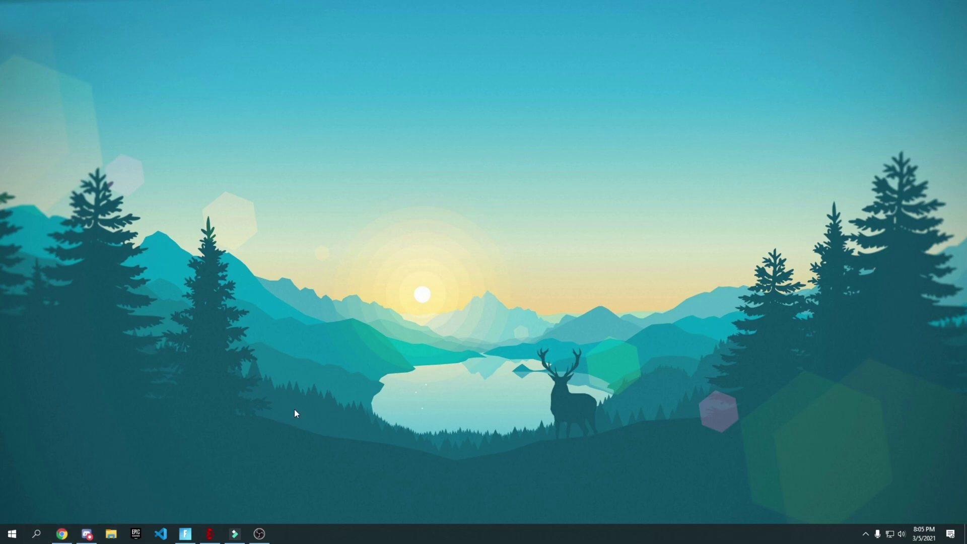
# Step: Open System Configuration and bring up the advanced boot options for the Windows 10 installation
pyautogui.press('super')
pyautogui.write('mscon')
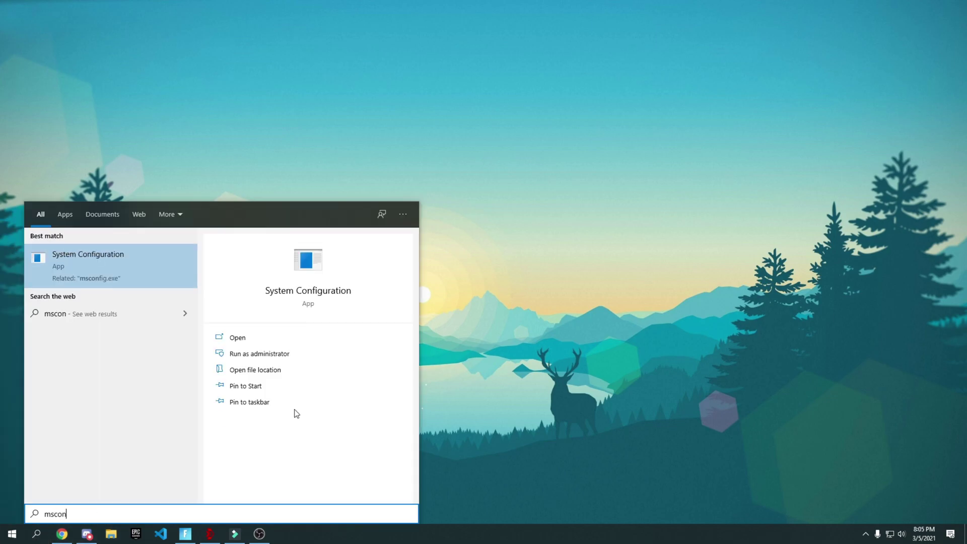
pyautogui.click(84, 263)
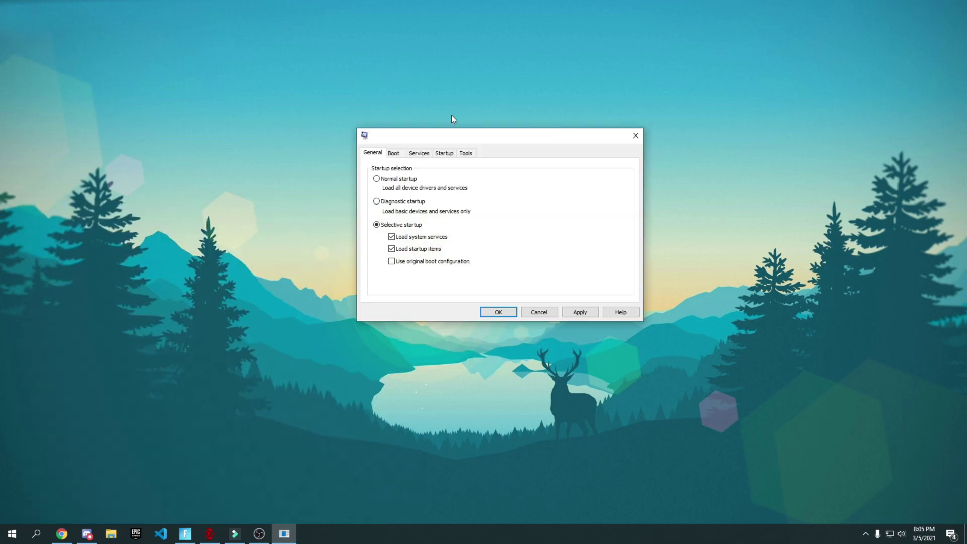
pyautogui.click(393, 153)
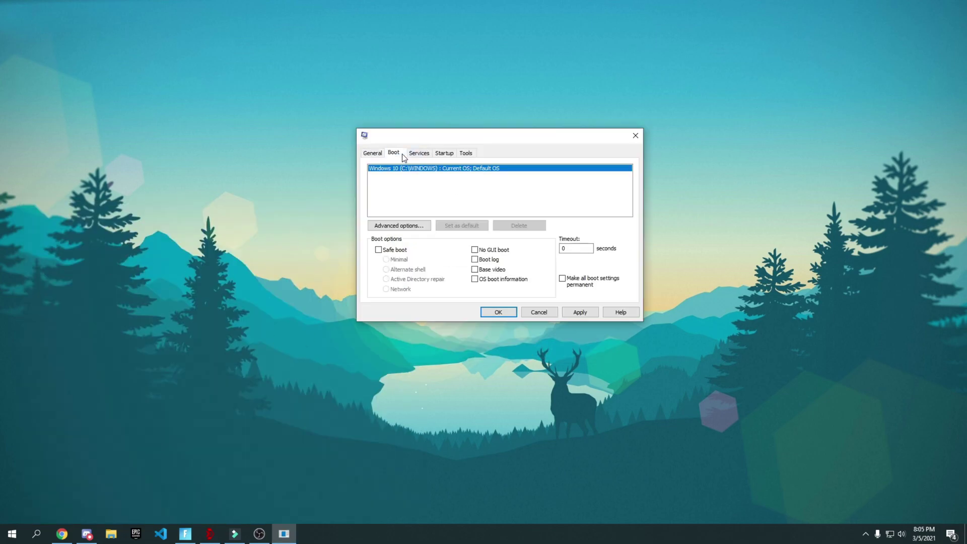
pyautogui.click(395, 226)
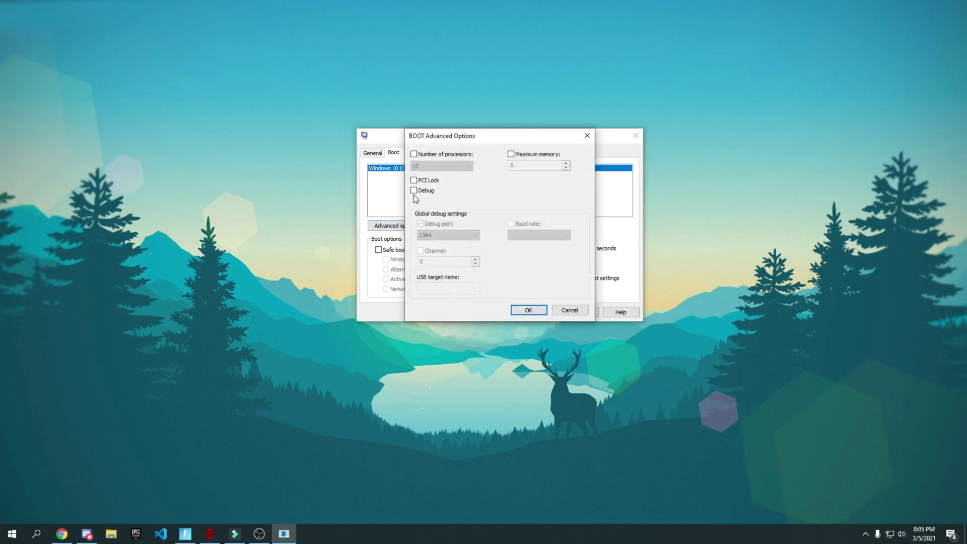
# Step: Set the number of boot processors to 12, apply the change and close System Configuration
pyautogui.click(427, 156)
pyautogui.click(426, 167)
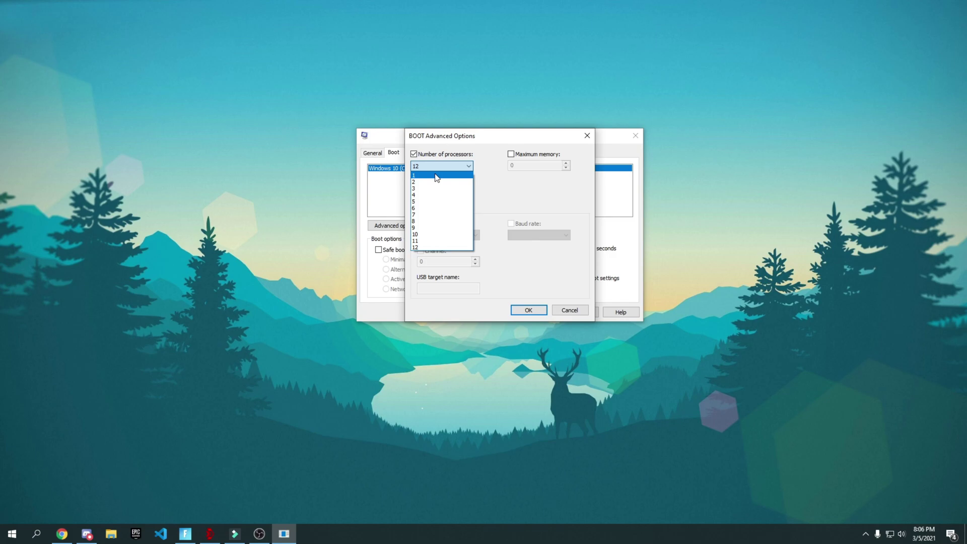
pyautogui.click(430, 248)
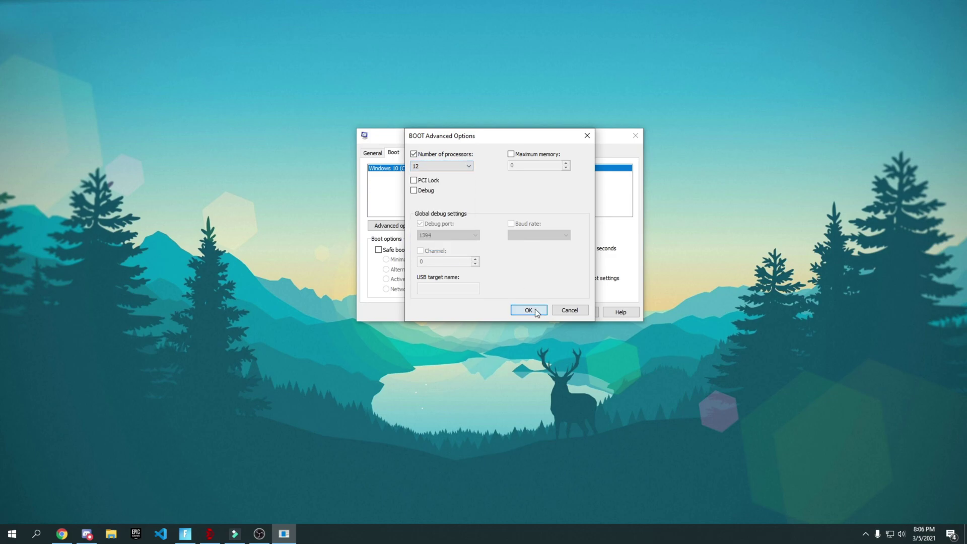
pyautogui.click(534, 309)
pyautogui.click(591, 315)
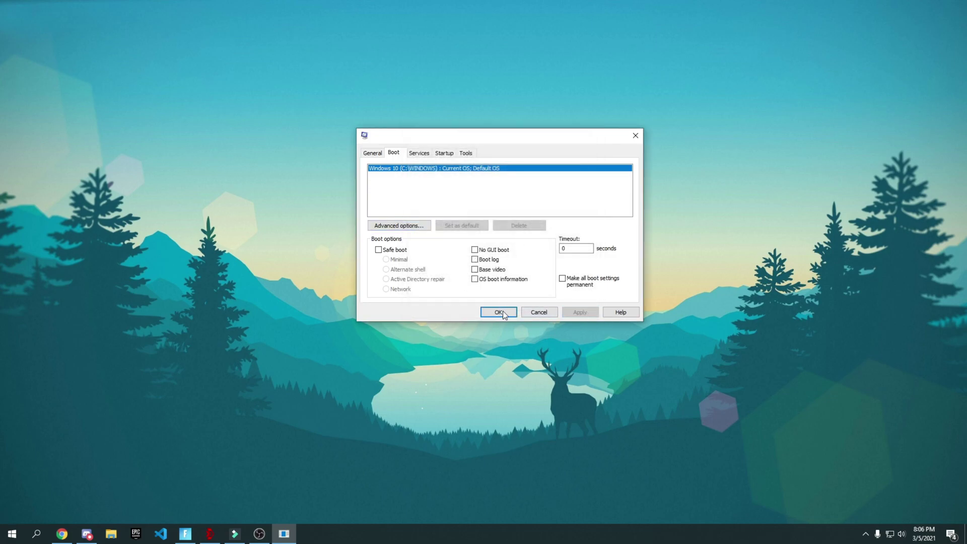
pyautogui.click(507, 312)
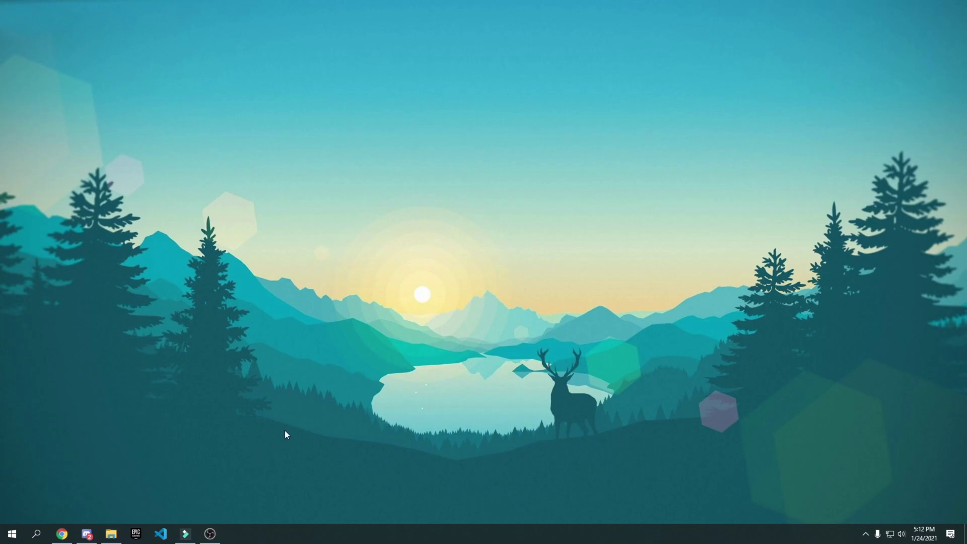
# Step: In File Explorer, open C:\Program Files\Epic Games\Fortnite\FortniteGame\Binaries\Win64
pyautogui.press('super+e')
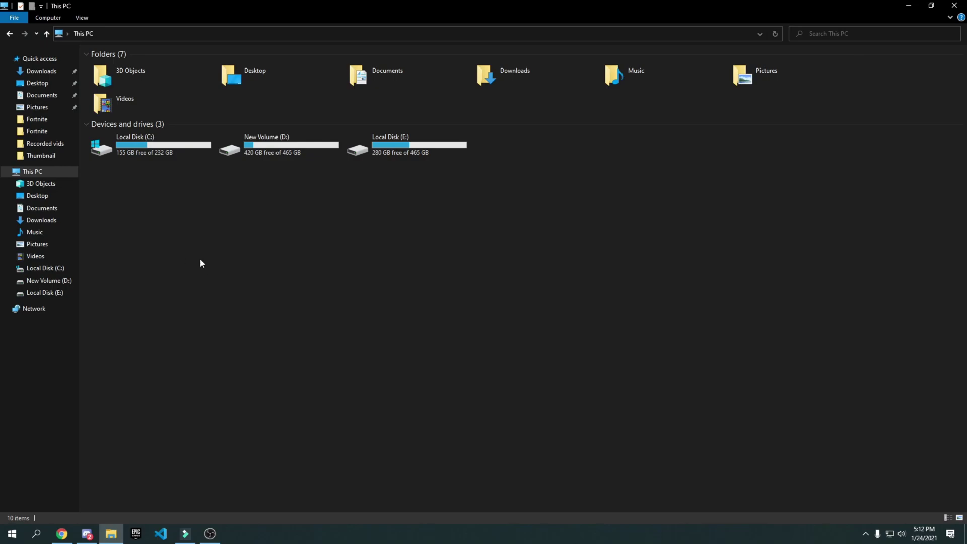
pyautogui.doubleClick(140, 138)
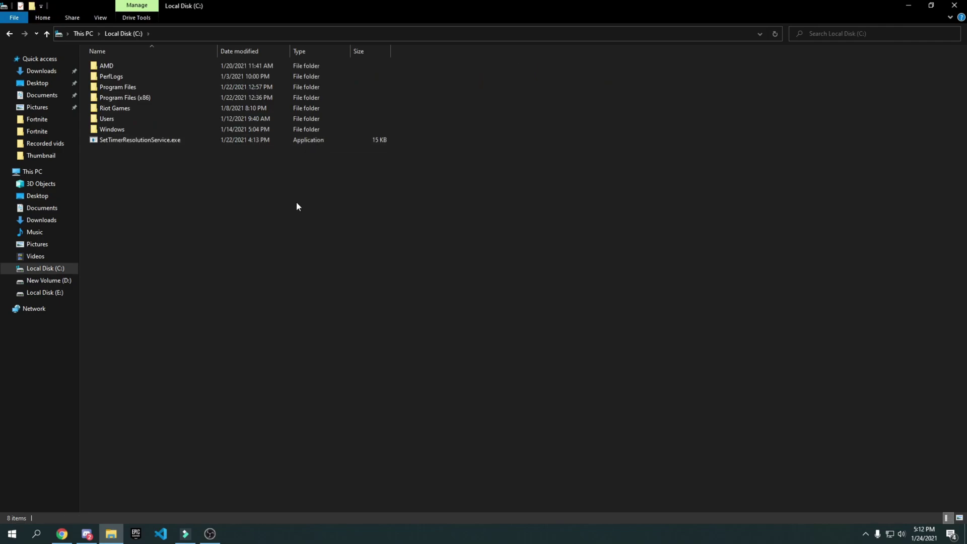
pyautogui.doubleClick(108, 88)
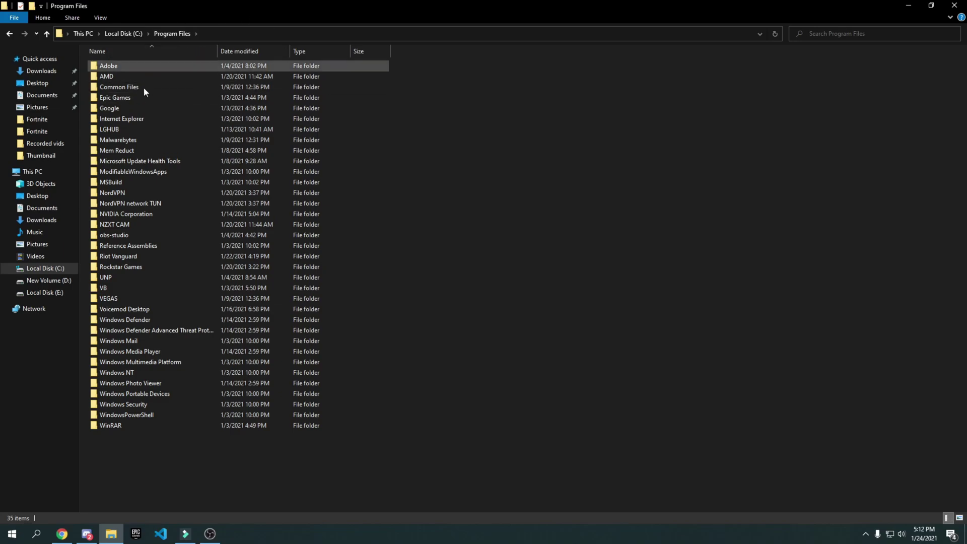
pyautogui.doubleClick(126, 99)
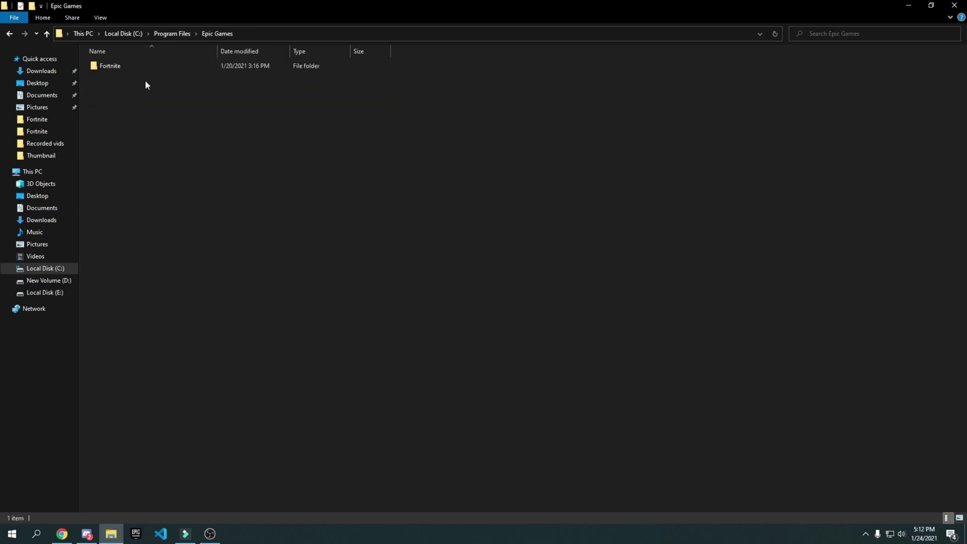
pyautogui.doubleClick(116, 70)
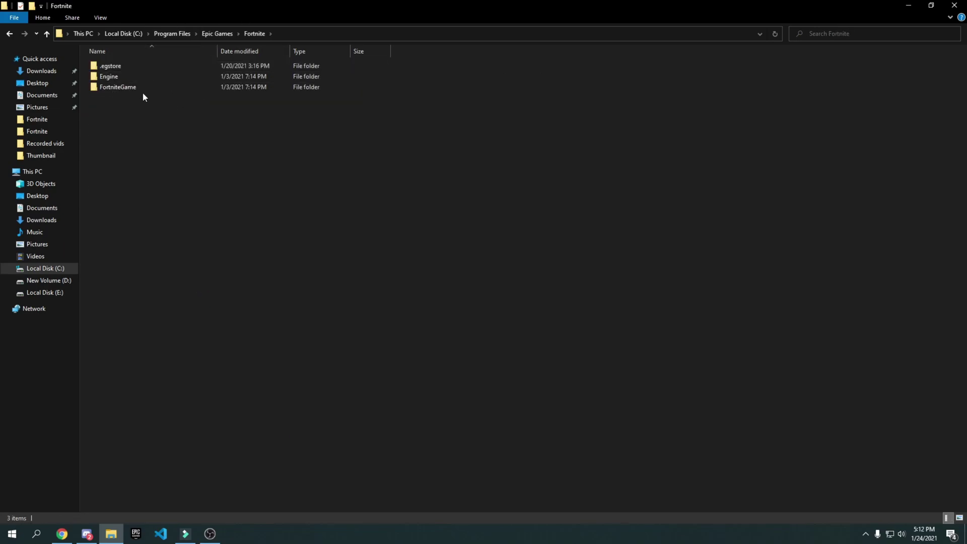
pyautogui.doubleClick(145, 89)
pyautogui.doubleClick(128, 69)
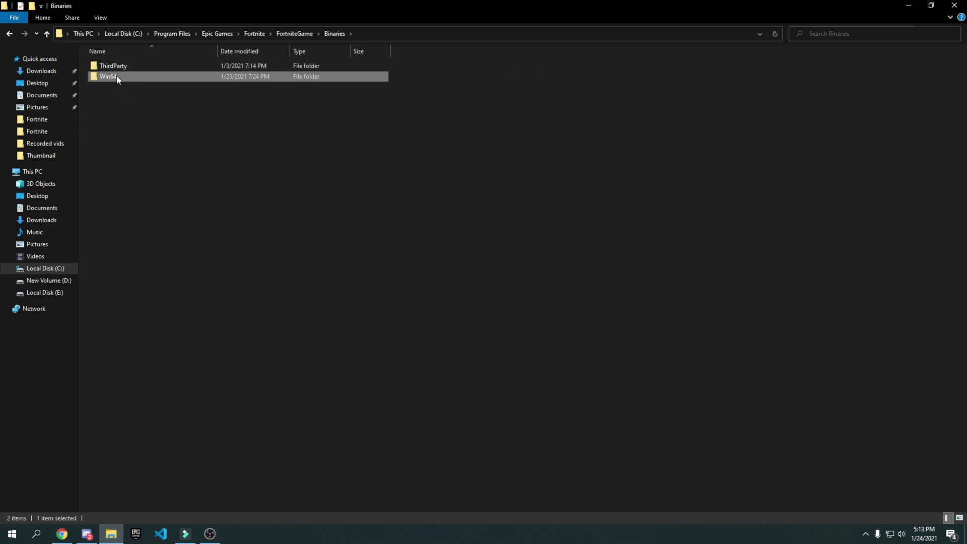
pyautogui.doubleClick(119, 76)
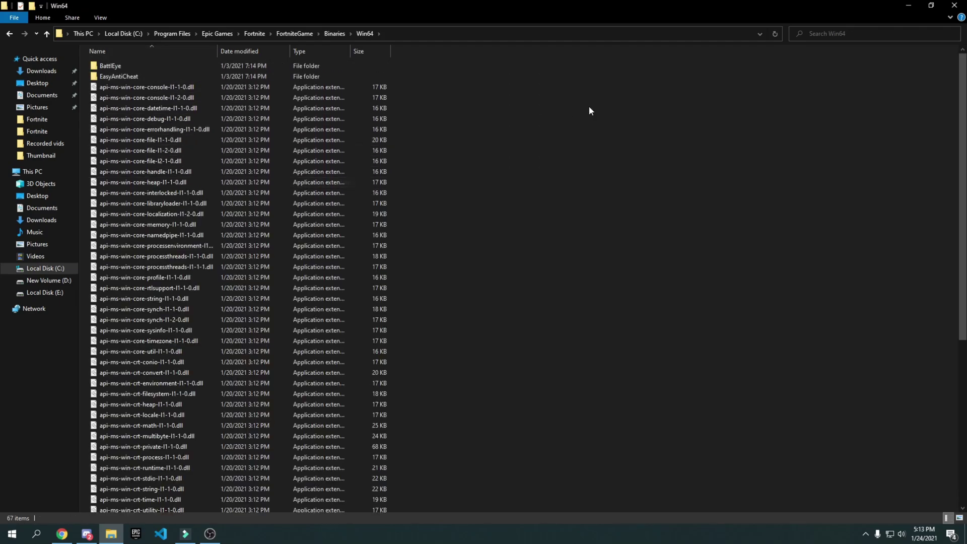
# Step: Open the compatibility properties of FortniteClient-Win64-Shipping.exe and disable its fullscreen optimizations
pyautogui.scroll(-8, 469, 160)
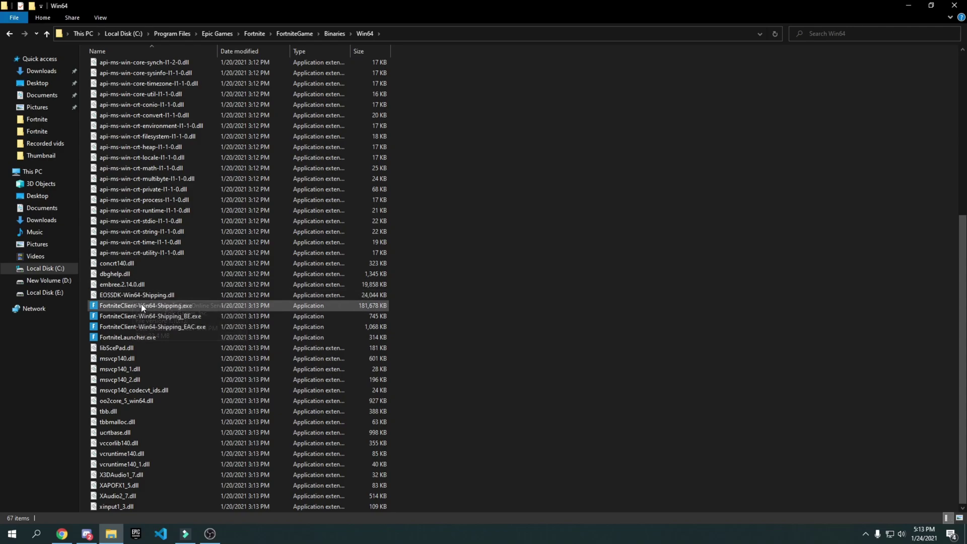
pyautogui.rightClick(108, 305)
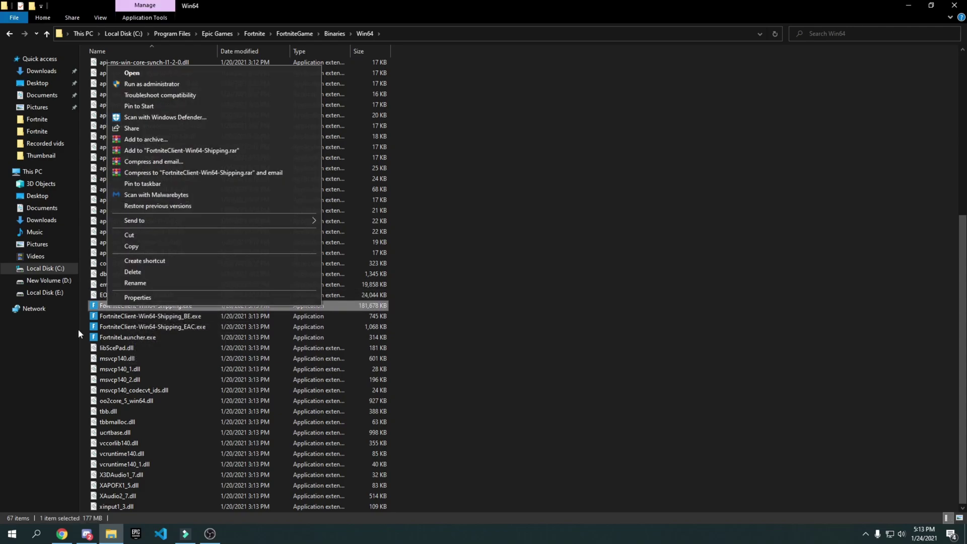
pyautogui.click(132, 298)
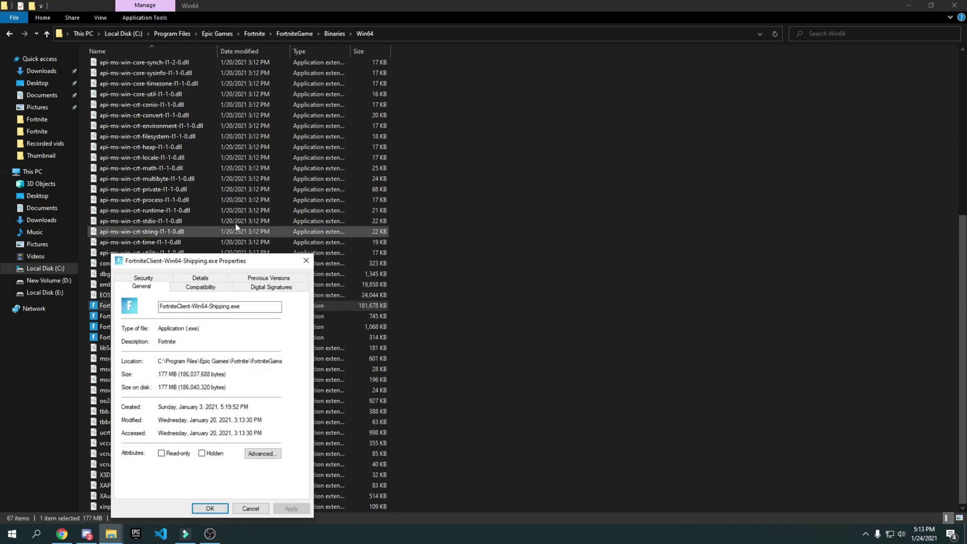
pyautogui.moveTo(259, 256); pyautogui.dragTo(443, 86)
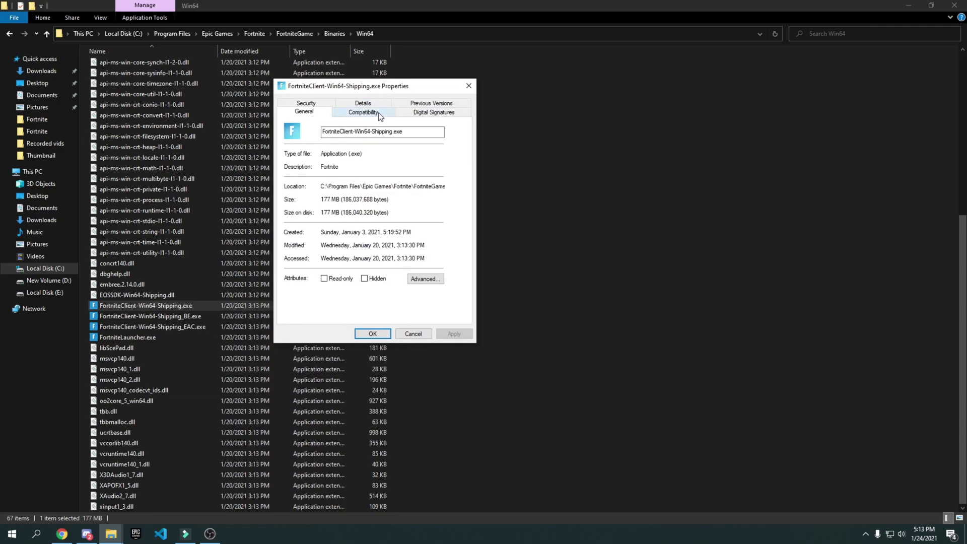
pyautogui.click(377, 113)
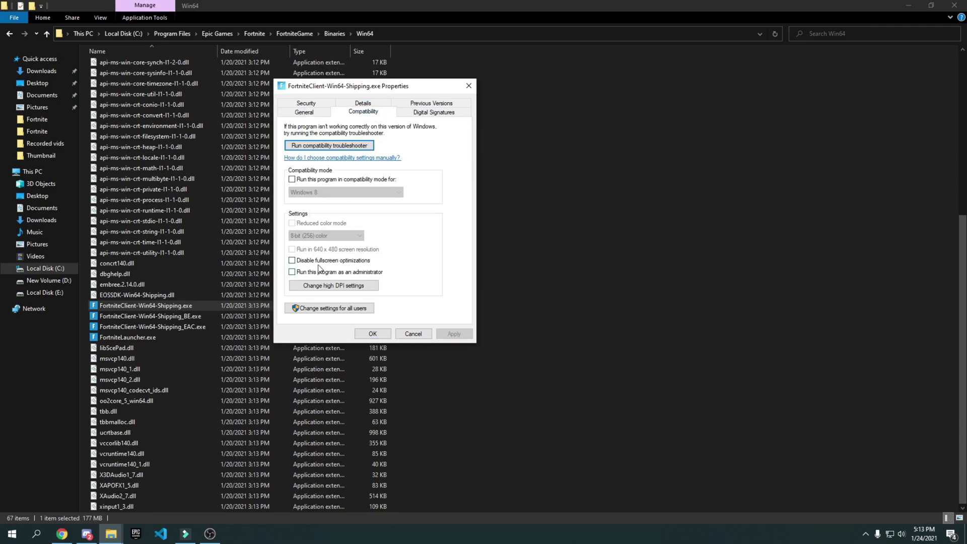
pyautogui.click(355, 262)
# Step: Override the high DPI scaling behavior with scaling performed by Application and save the executable's properties
pyautogui.click(323, 286)
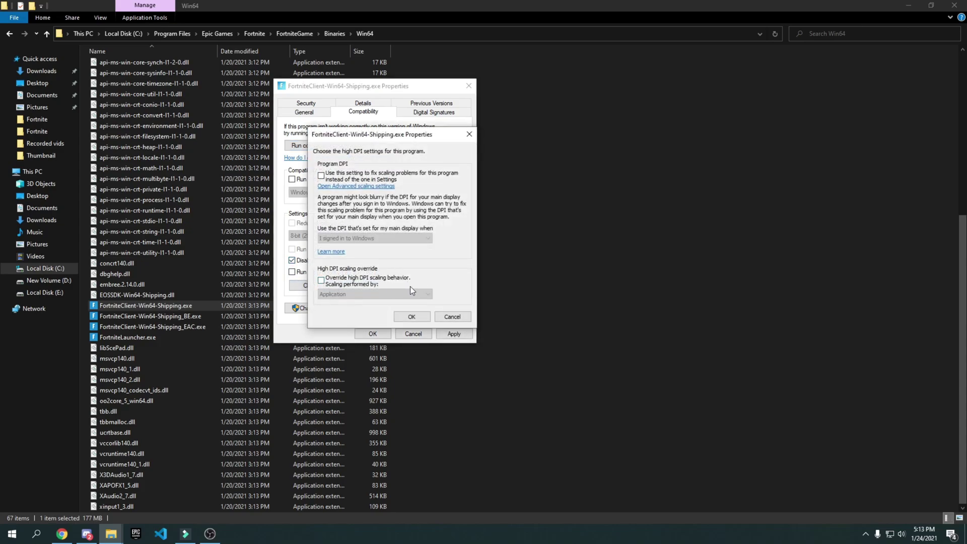
pyautogui.click(330, 281)
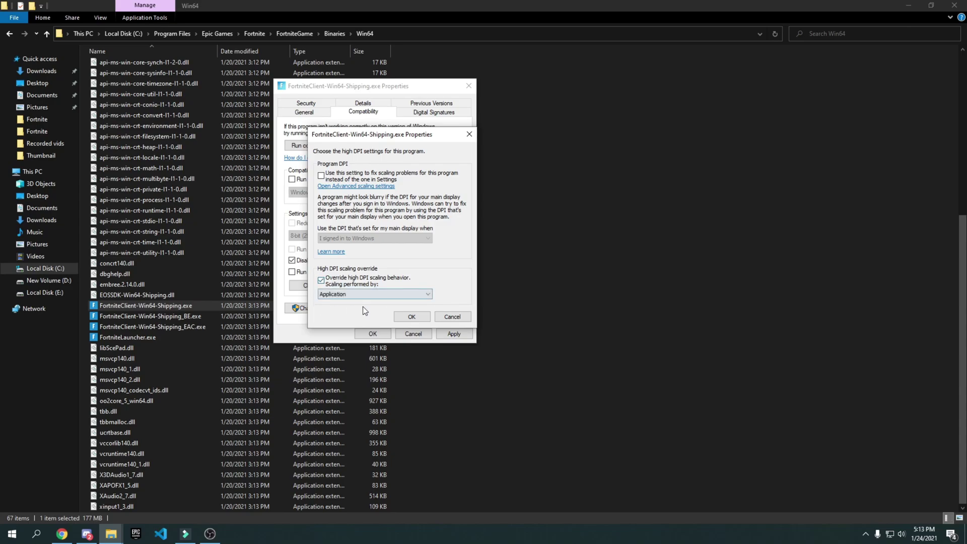
pyautogui.click(412, 318)
pyautogui.click(377, 332)
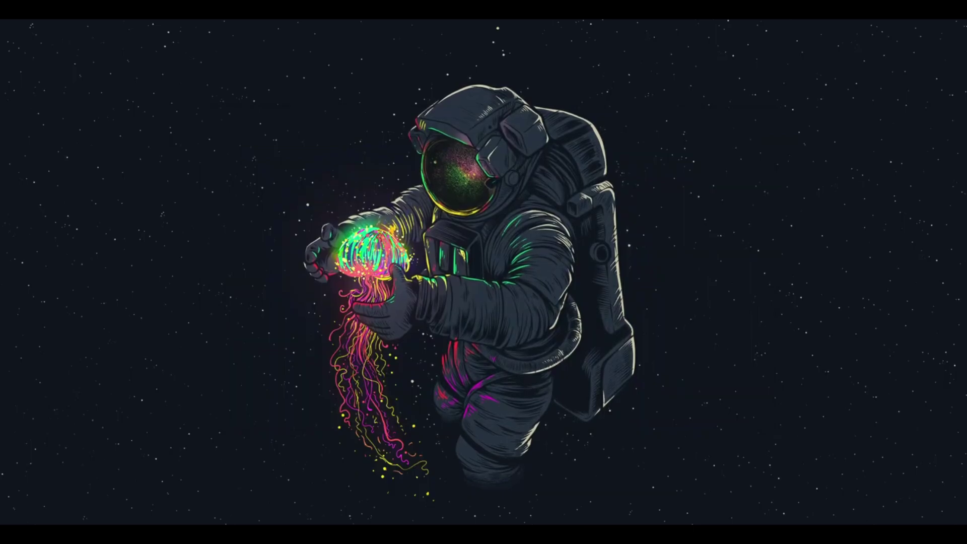
# Step: Open Windows Settings and check the notification options under System's Notifications & actions
pyautogui.press('super')
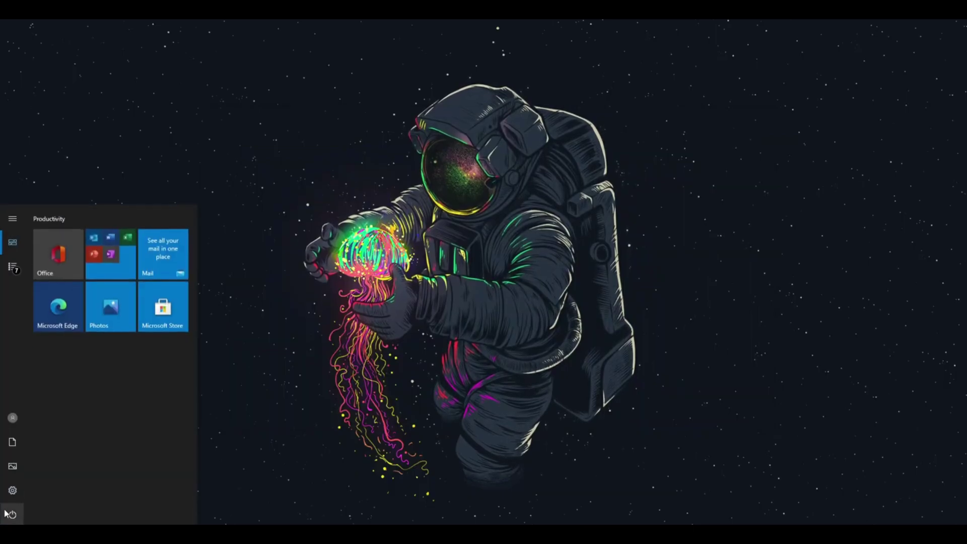
pyautogui.click(20, 488)
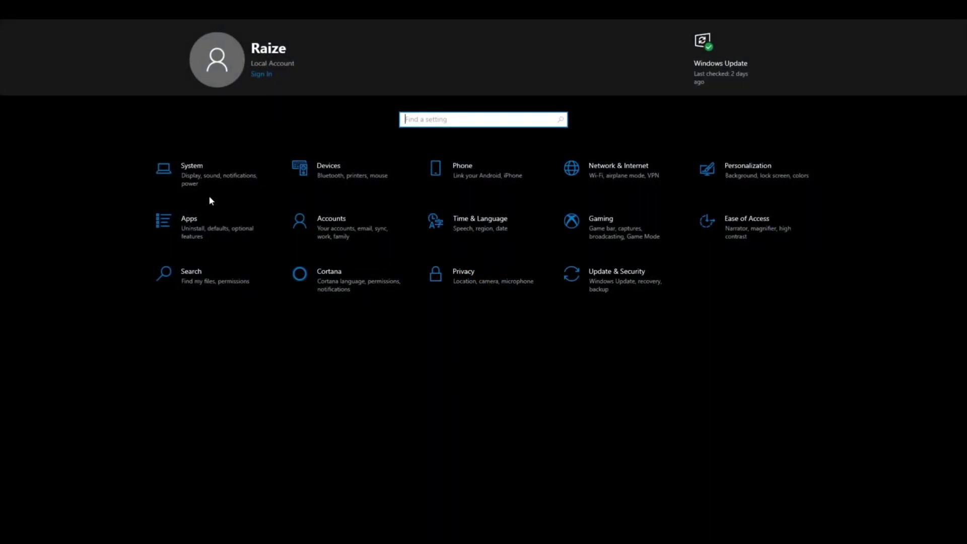
pyautogui.click(231, 154)
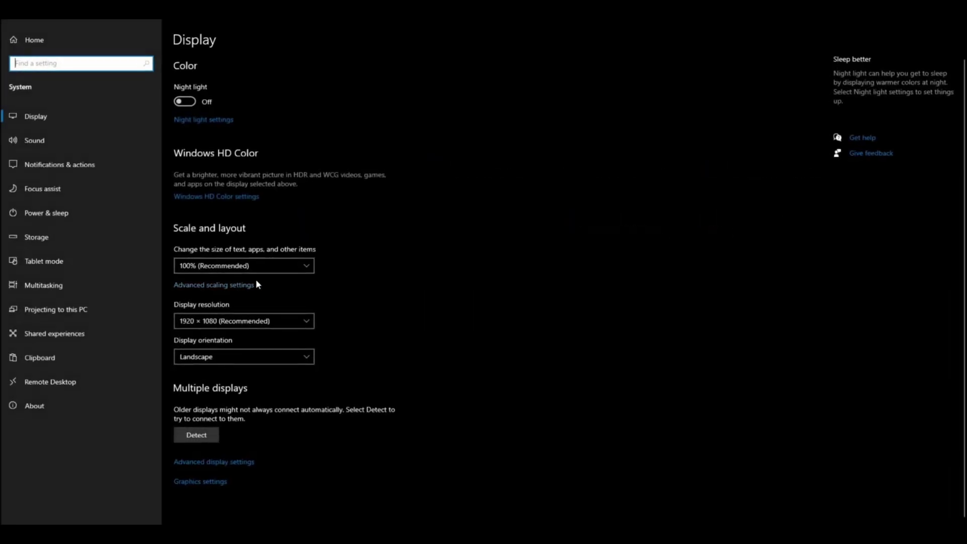
pyautogui.click(65, 157)
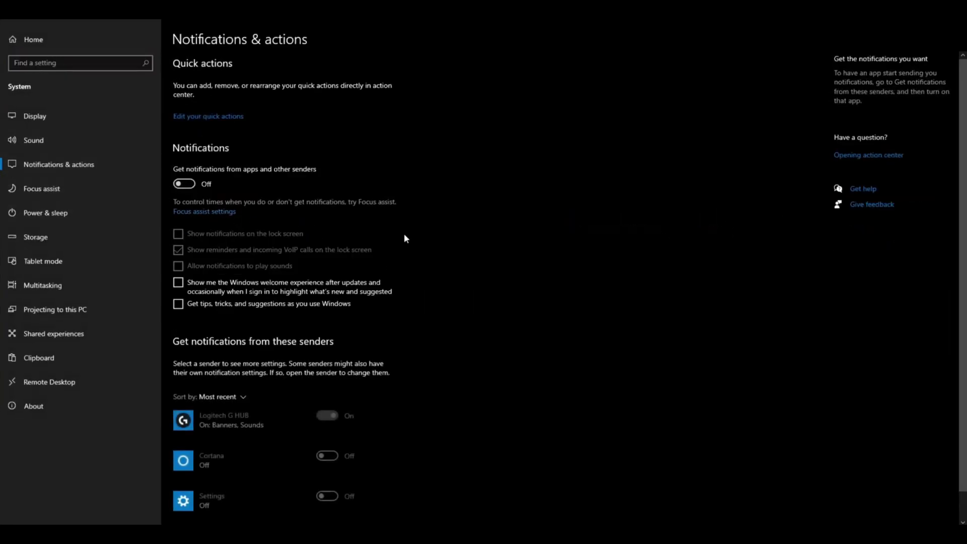
# Step: Review which apps are allowed to start at login in the Startup settings of the Apps category
pyautogui.hotkey('alt', 'Left')
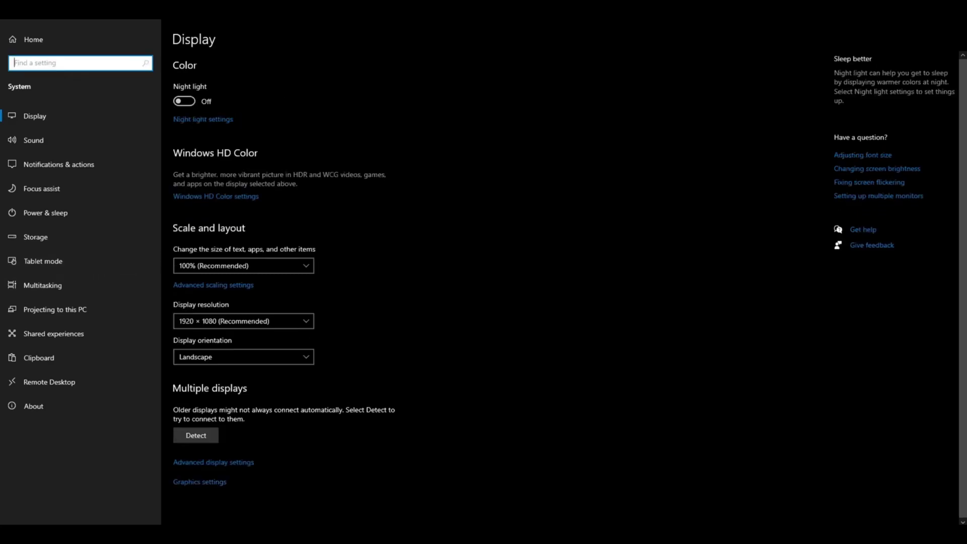
pyautogui.hotkey('alt', 'Left')
pyautogui.click(204, 231)
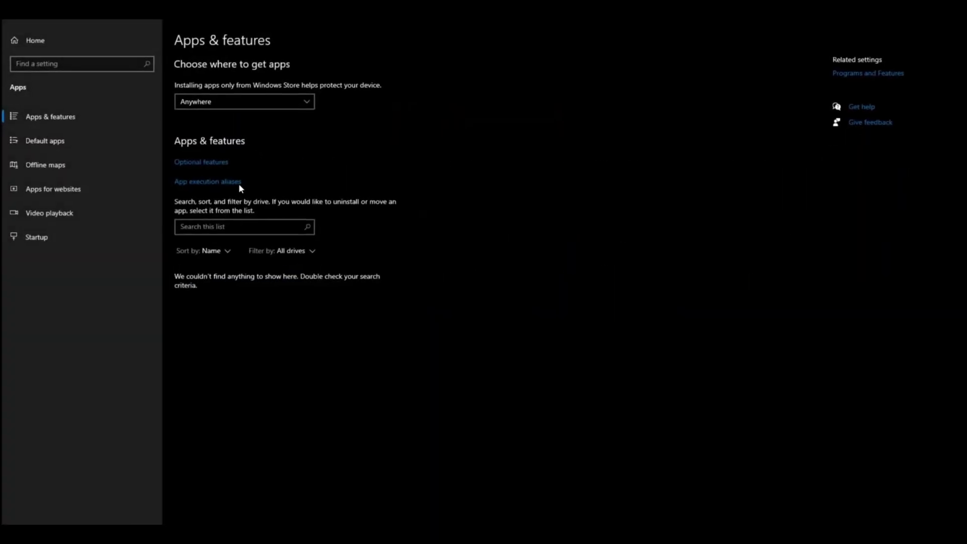
pyautogui.click(81, 245)
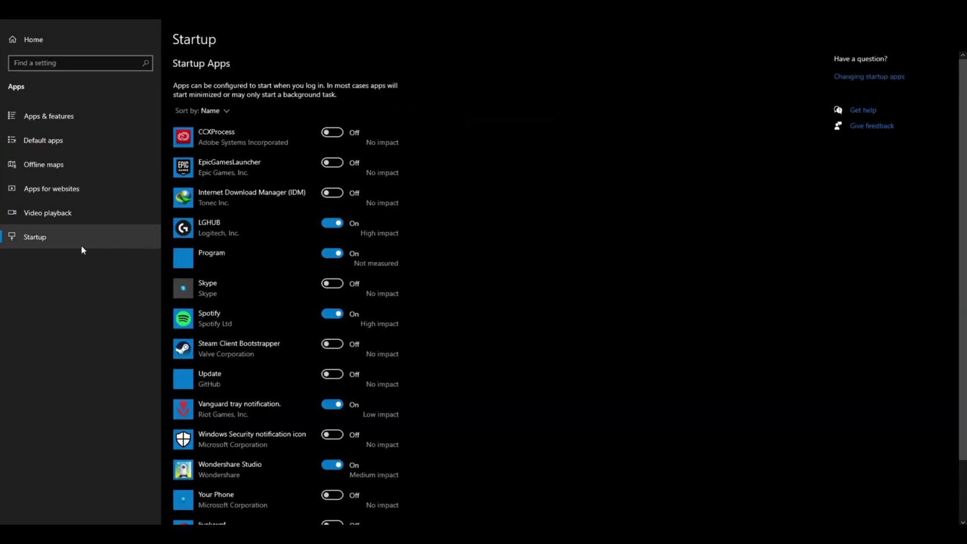
pyautogui.scroll(-3, 543, 398)
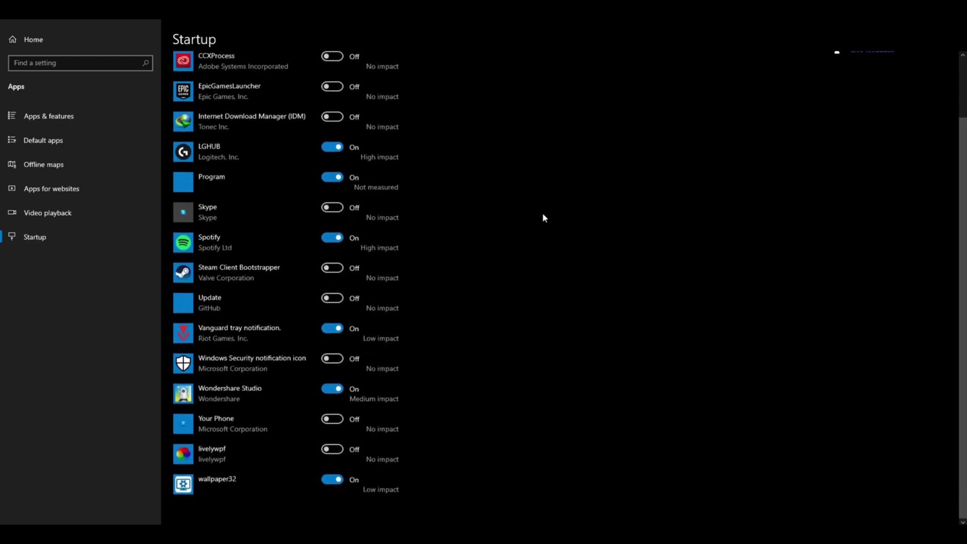
pyautogui.scroll(3, 534, 151)
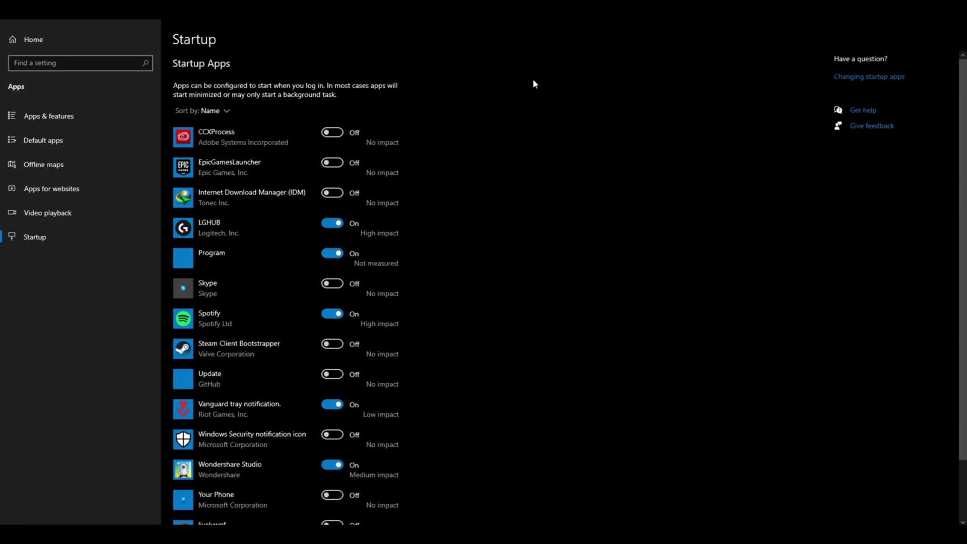
# Step: Check the Game bar, Captures and Game Mode pages in the Gaming settings
pyautogui.click(20, 40)
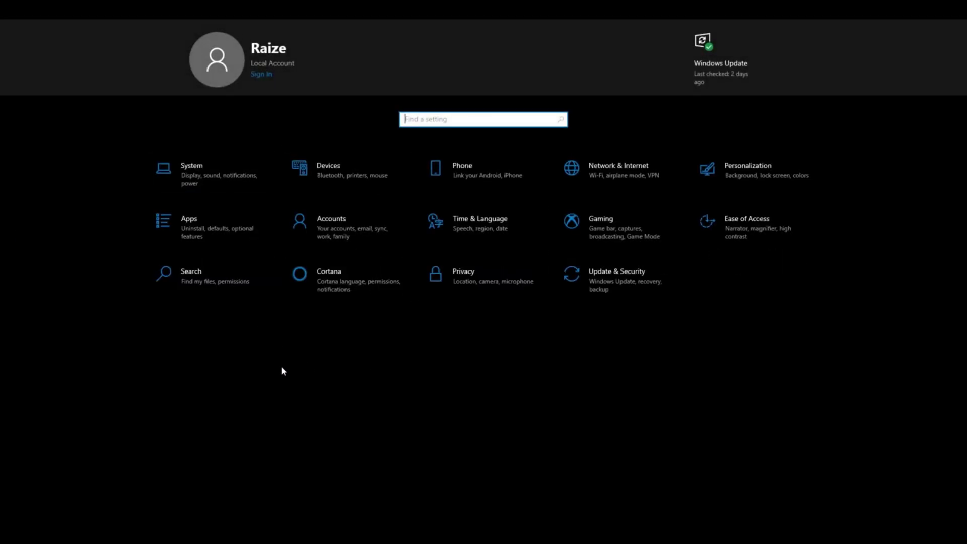
pyautogui.click(613, 239)
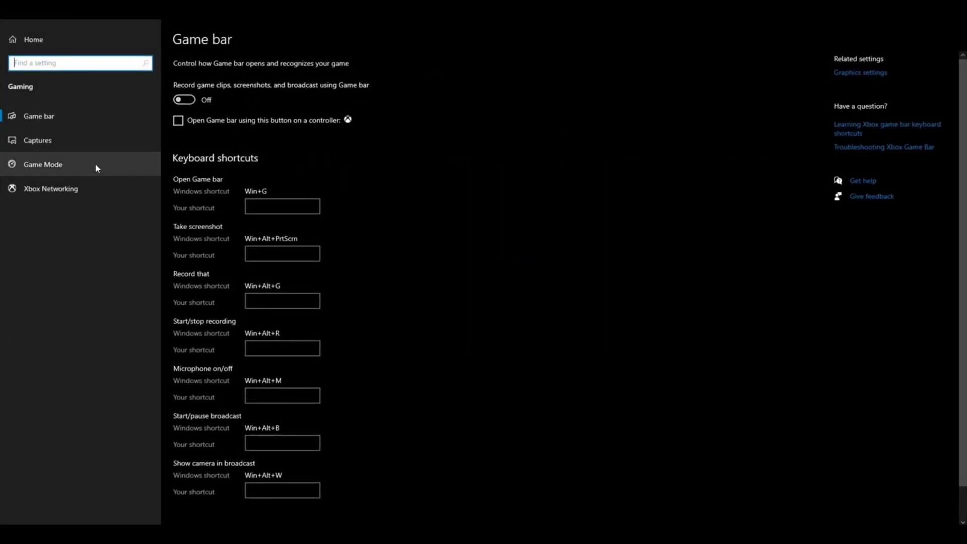
pyautogui.click(106, 140)
pyautogui.click(43, 170)
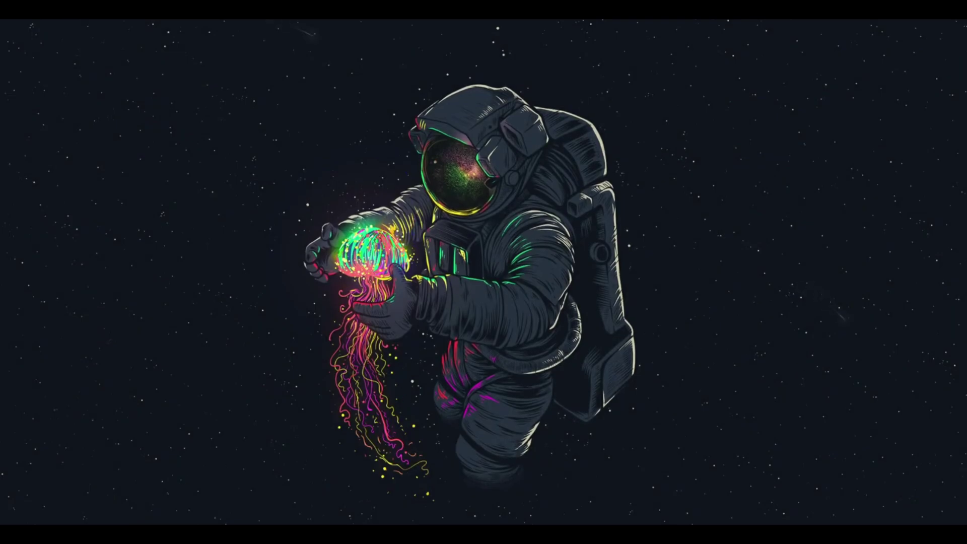
# Step: Open the Performance Options through This PC's properties and the advanced system settings
pyautogui.press('super+e')
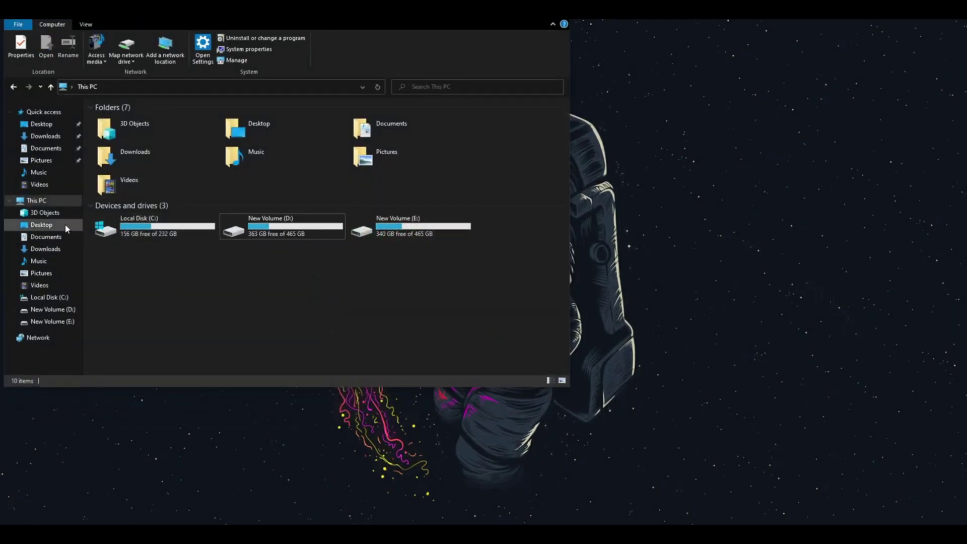
pyautogui.rightClick(34, 201)
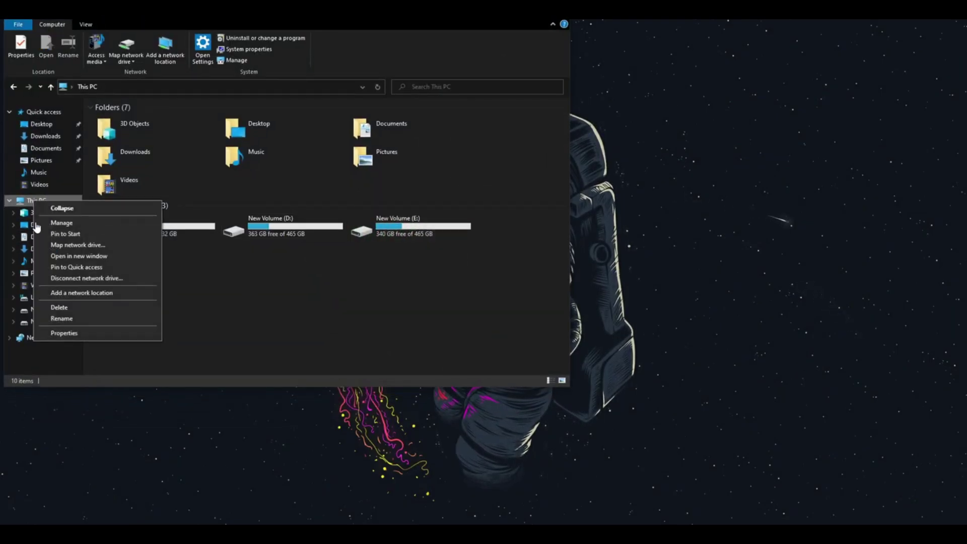
pyautogui.click(64, 333)
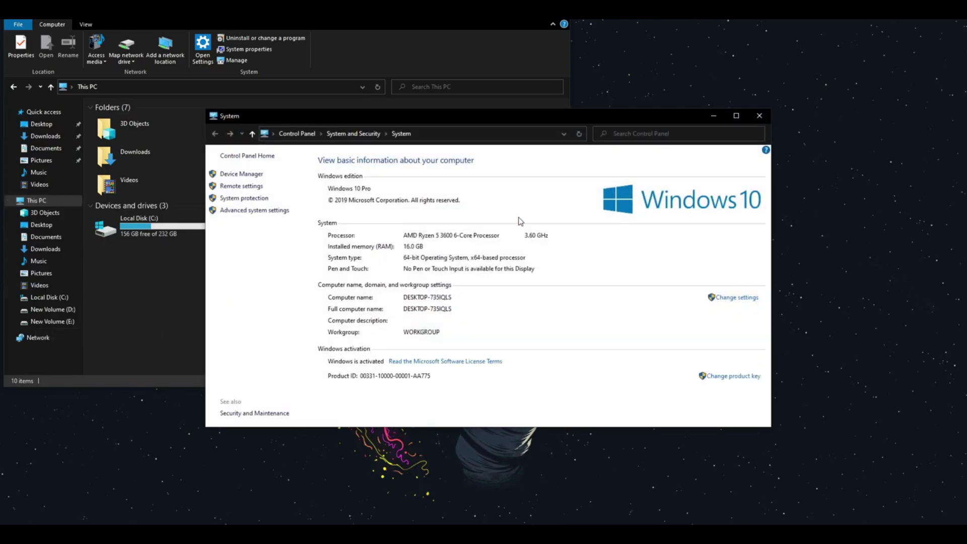
pyautogui.click(272, 211)
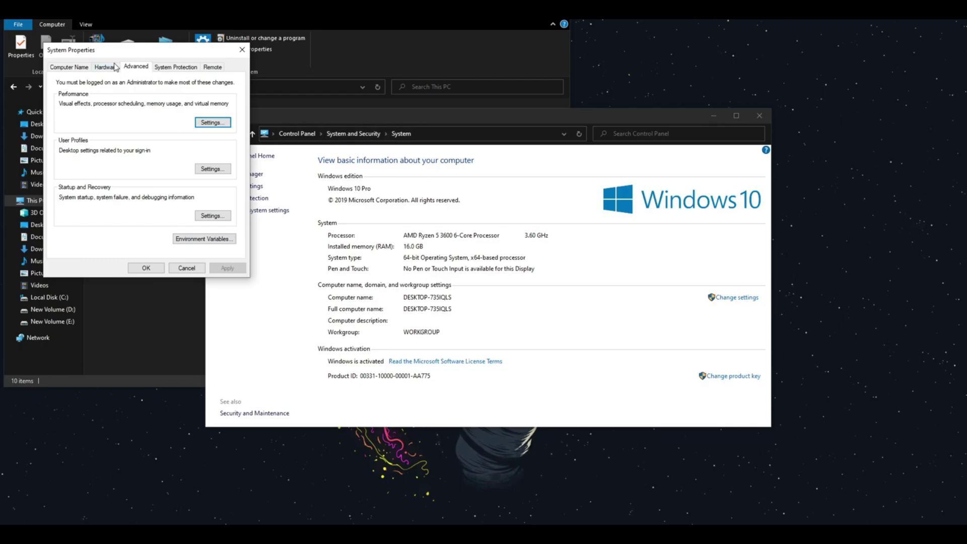
pyautogui.click(225, 126)
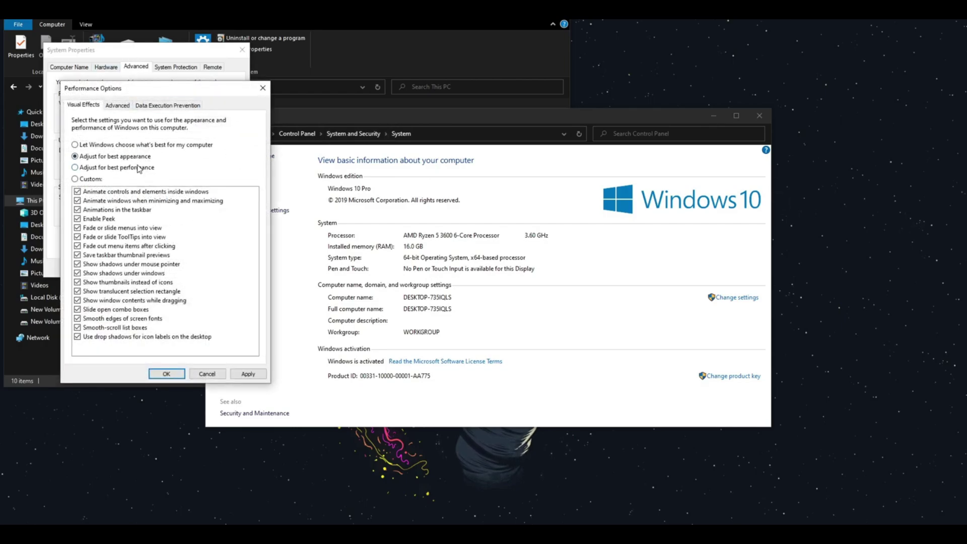
# Step: Adjust the visual effects for best performance, keeping only Smooth edges of screen fonts enabled, and save the system properties
pyautogui.click(117, 171)
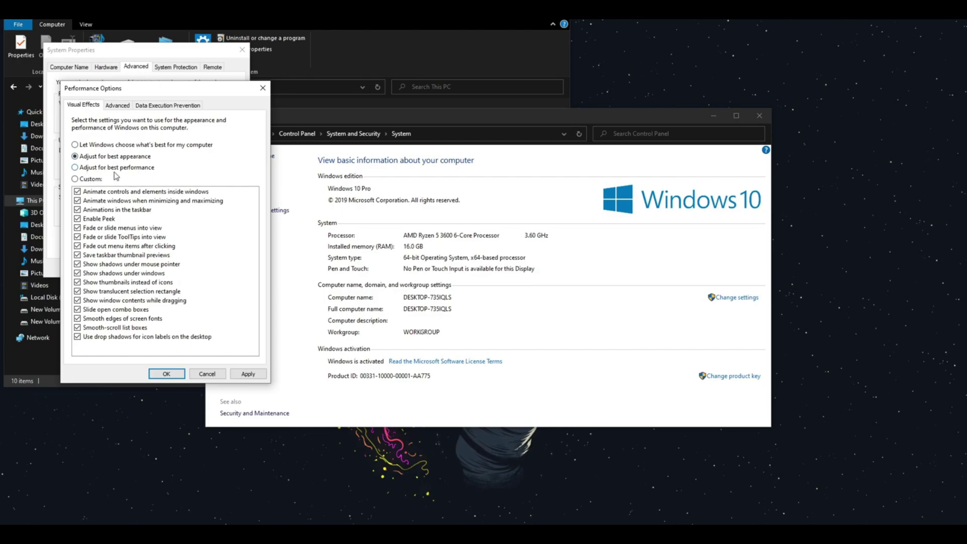
pyautogui.click(113, 319)
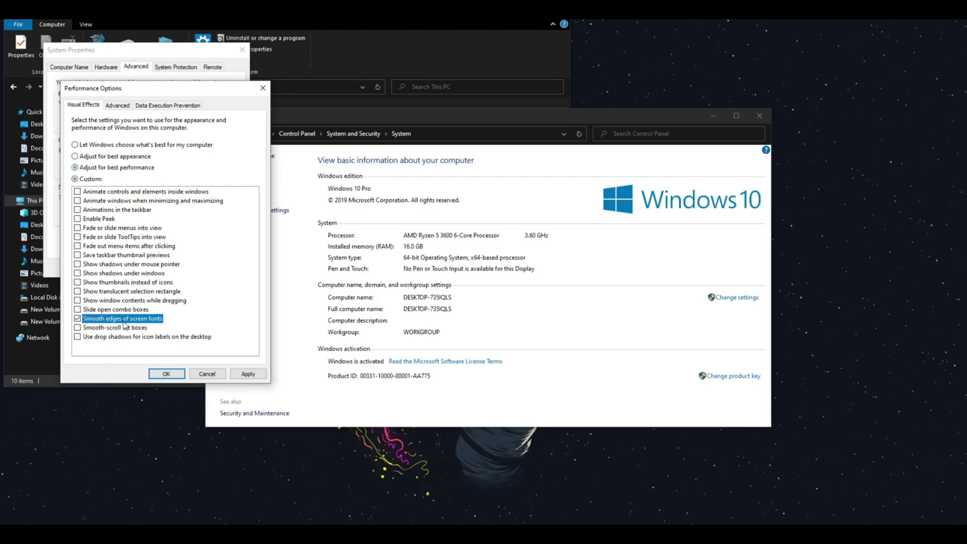
pyautogui.click(248, 374)
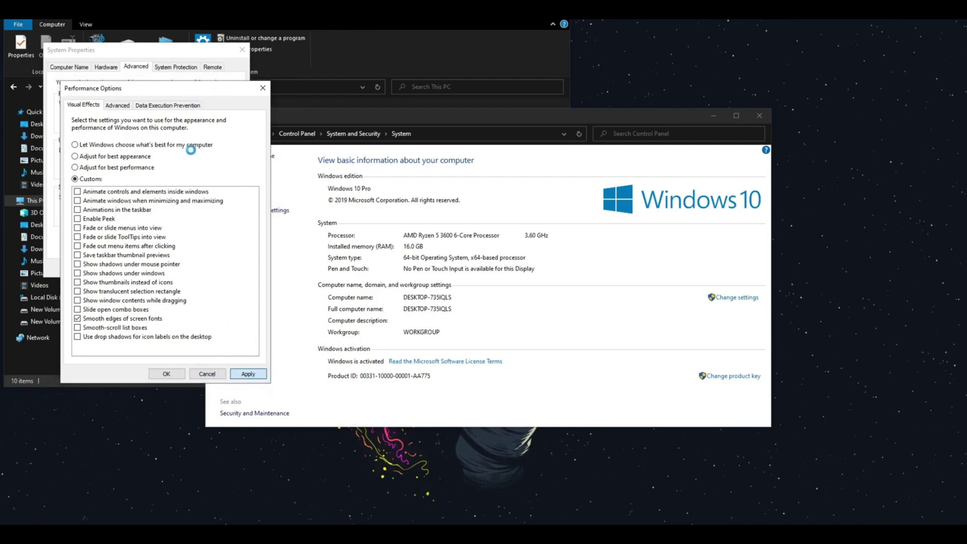
pyautogui.click(165, 373)
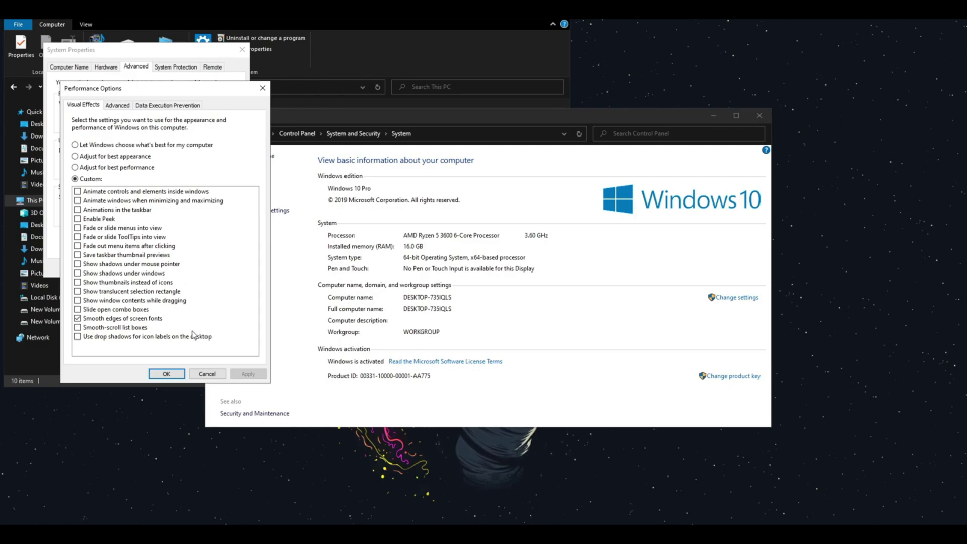
pyautogui.click(167, 374)
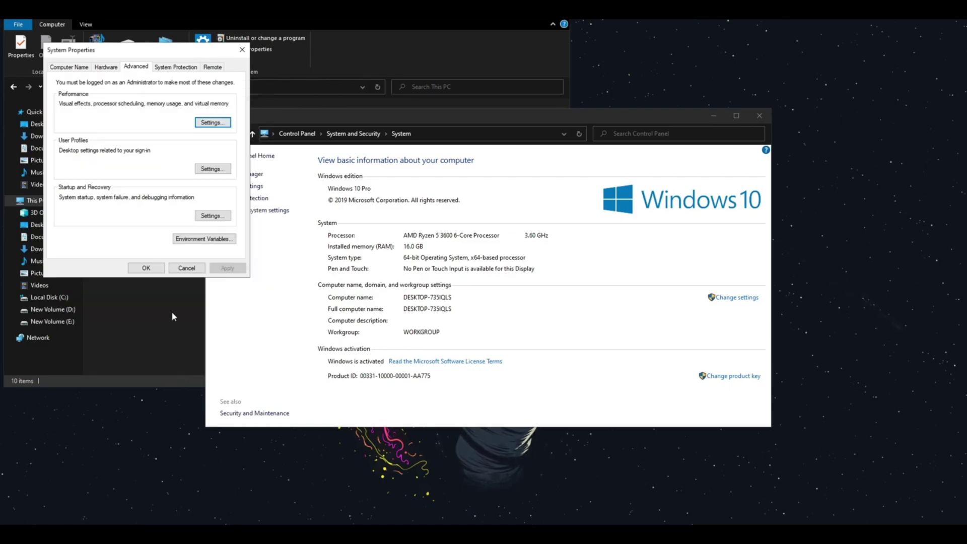
pyautogui.click(143, 267)
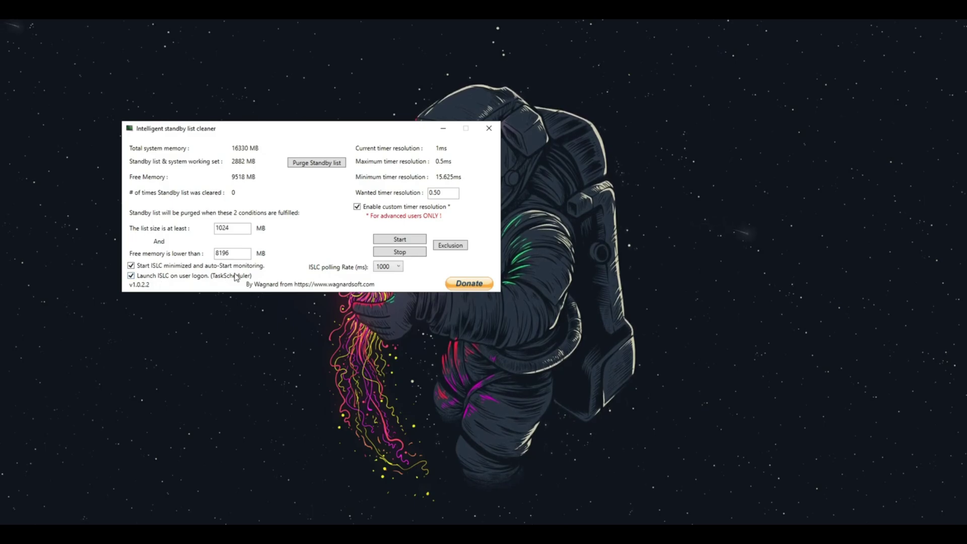
# Step: Start monitoring in Intelligent standby list cleaner, purge the standby list and minimize the program
pyautogui.click(398, 240)
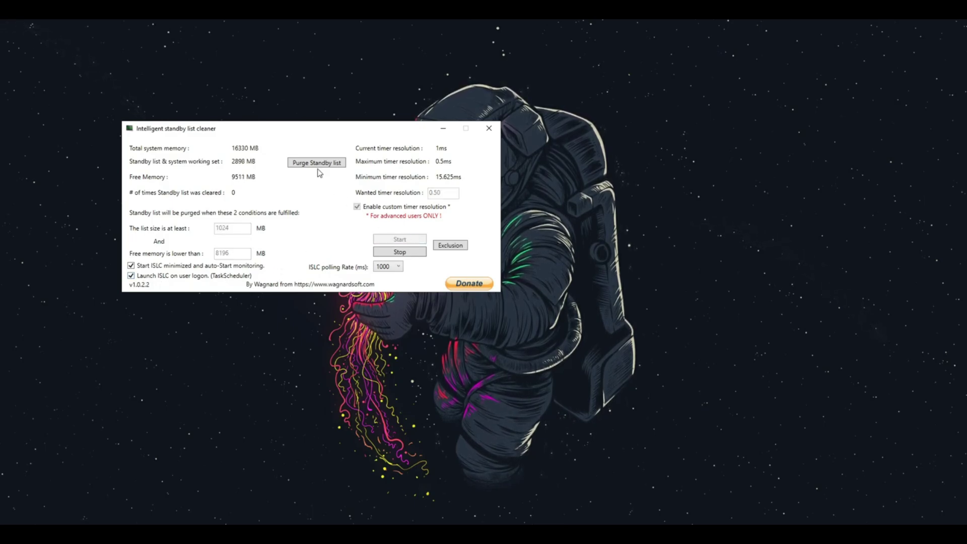
pyautogui.click(318, 163)
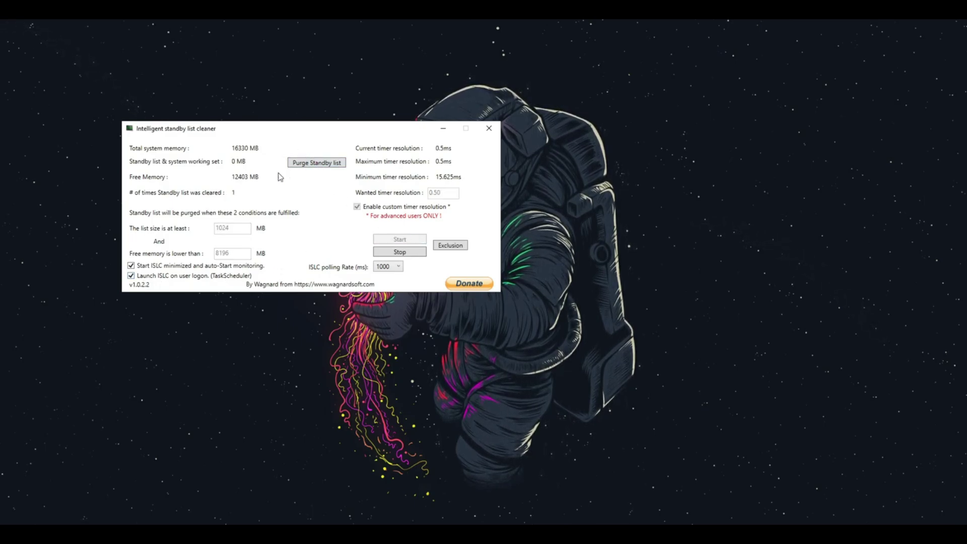
pyautogui.click(443, 129)
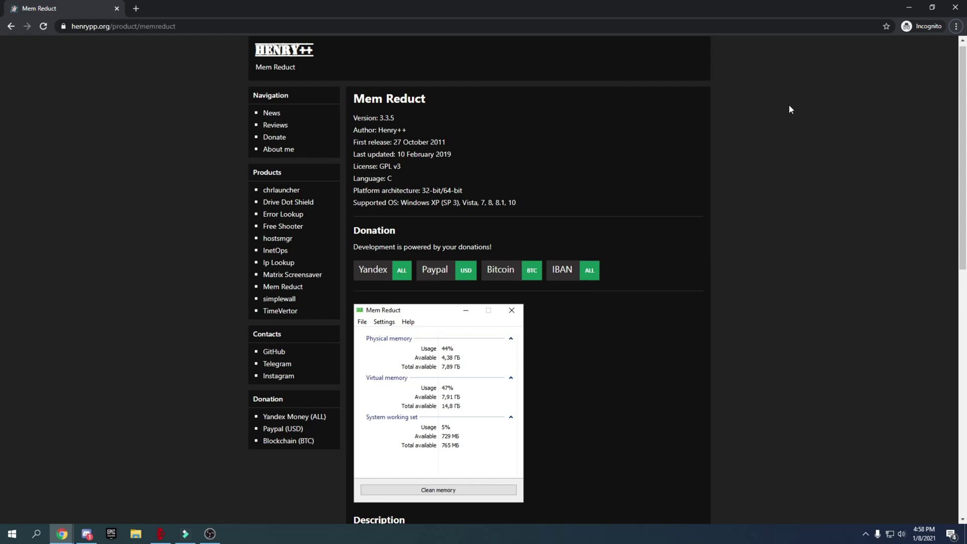
# Step: Download memreduct-3.3.5-setup.exe from the Mem Reduct product page in the browser
pyautogui.scroll(-5, 789, 104)
pyautogui.scroll(1, 651, 211)
pyautogui.scroll(-5, 640, 222)
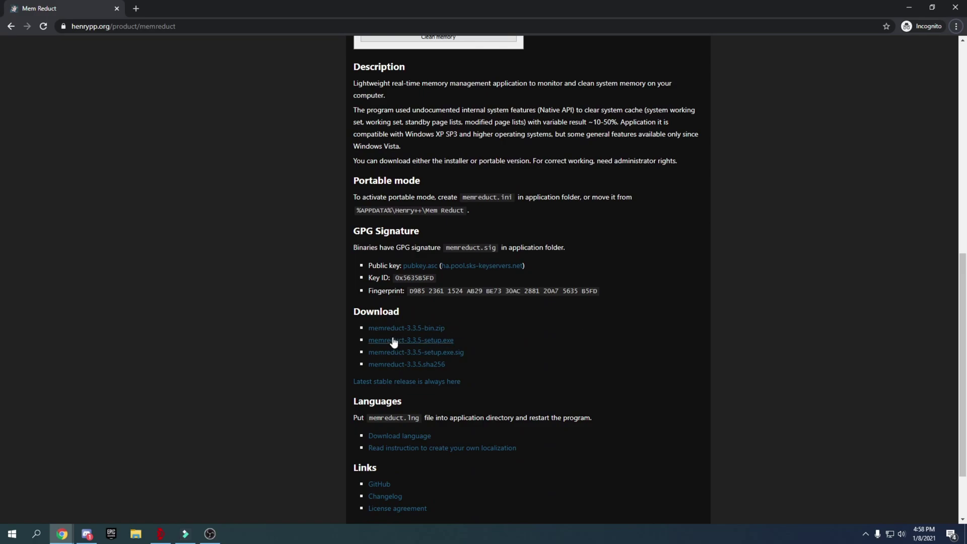
pyautogui.click(437, 348)
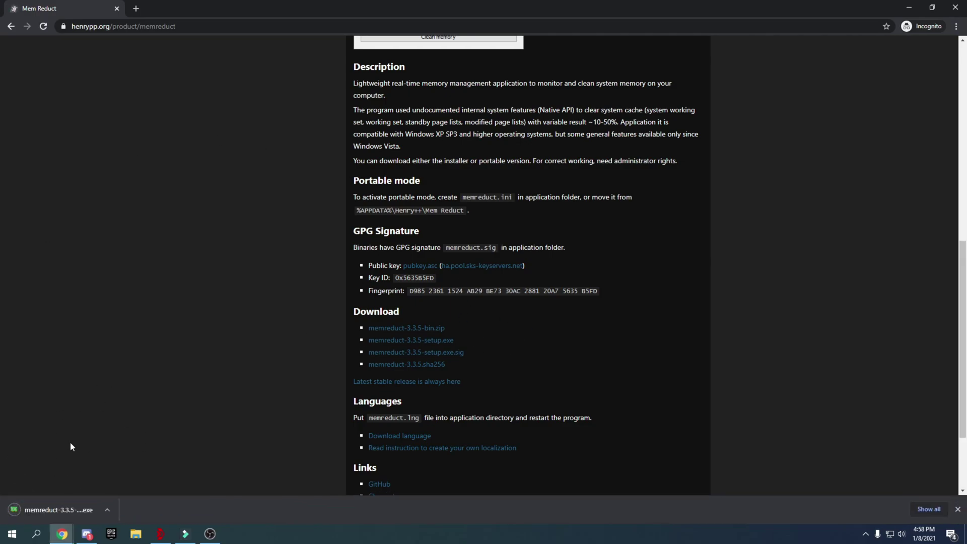
# Step: Install Mem Reduct in C:\Program Files\Mem Reduct and run it when setup finishes
pyautogui.click(32, 509)
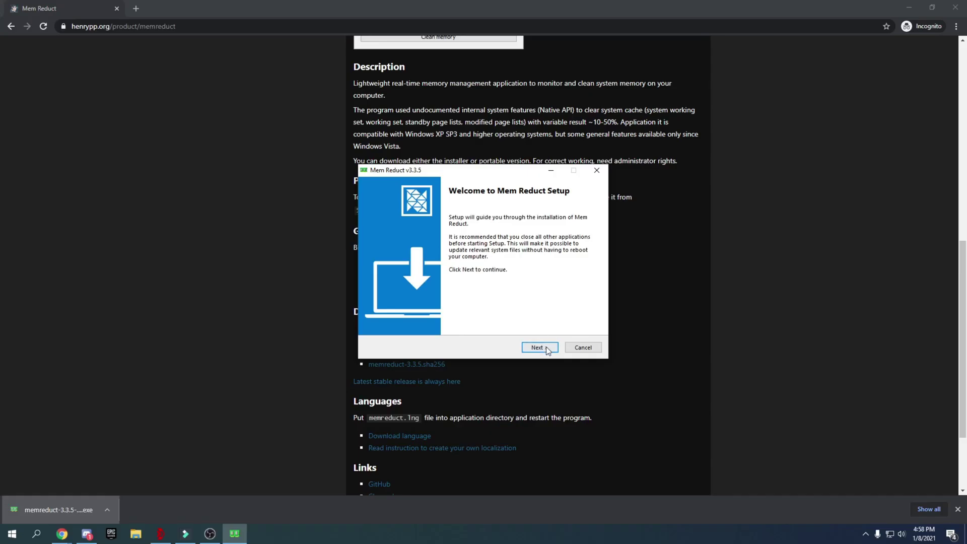
pyautogui.click(546, 347)
pyautogui.click(540, 349)
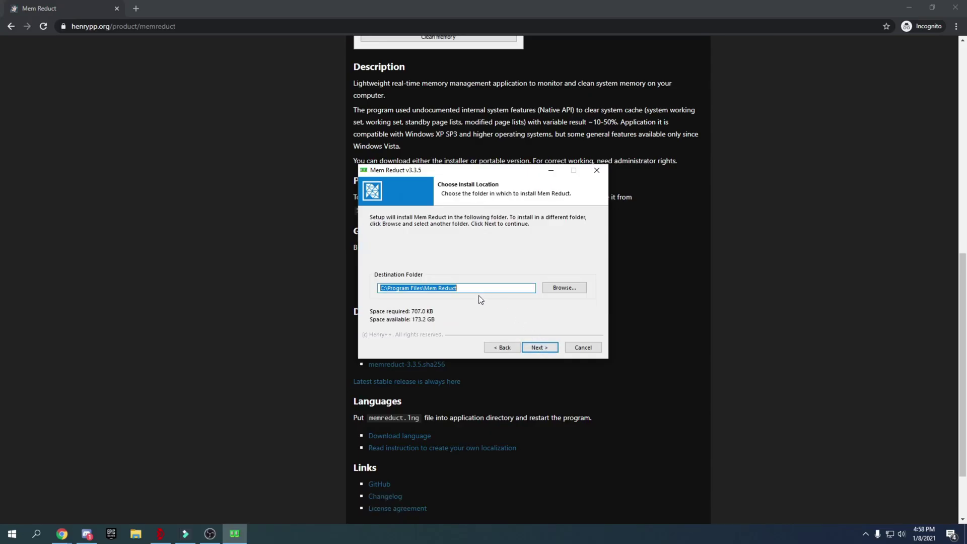
pyautogui.click(537, 346)
pyautogui.click(544, 348)
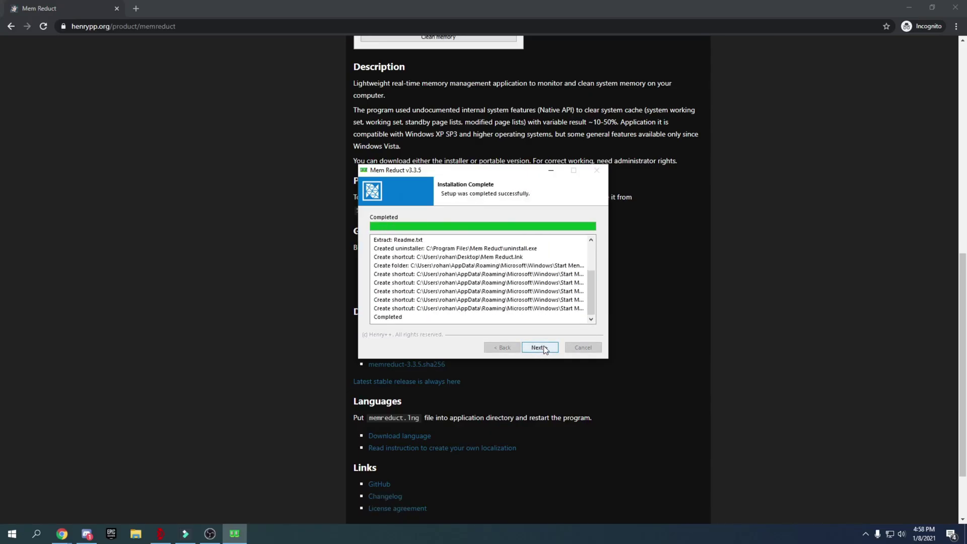
pyautogui.click(539, 349)
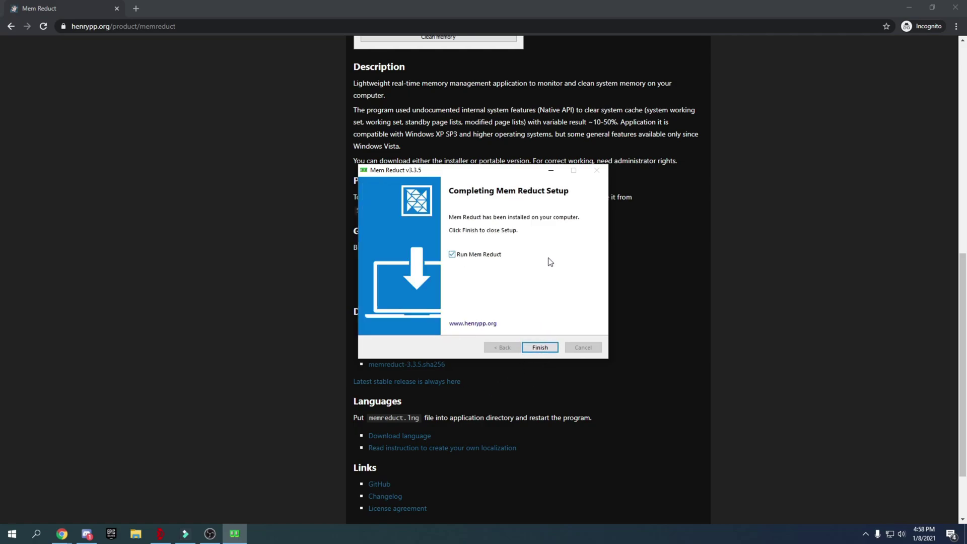
pyautogui.click(540, 347)
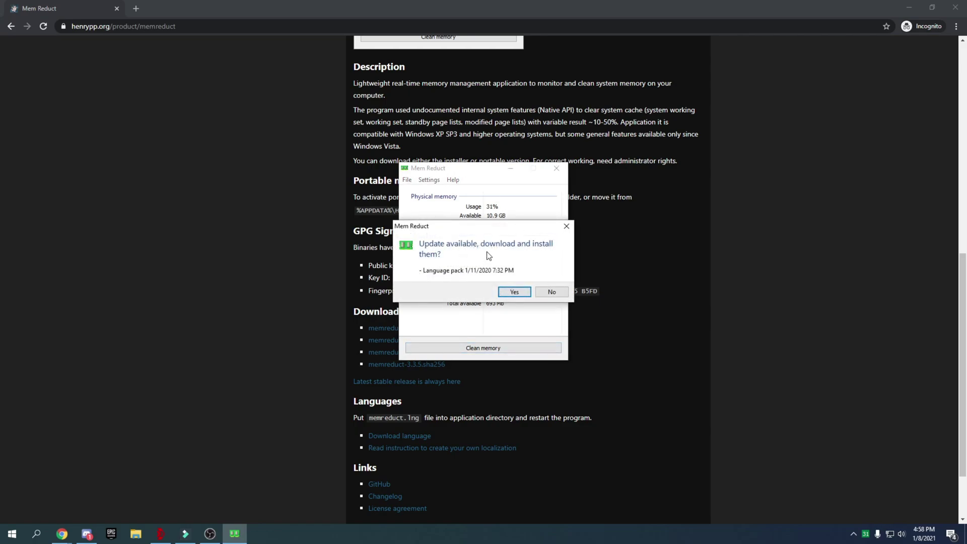
# Step: Dismiss the language pack update prompt and clean the memory with Mem Reduct
pyautogui.moveTo(460, 230); pyautogui.dragTo(437, 239)
pyautogui.click(515, 300)
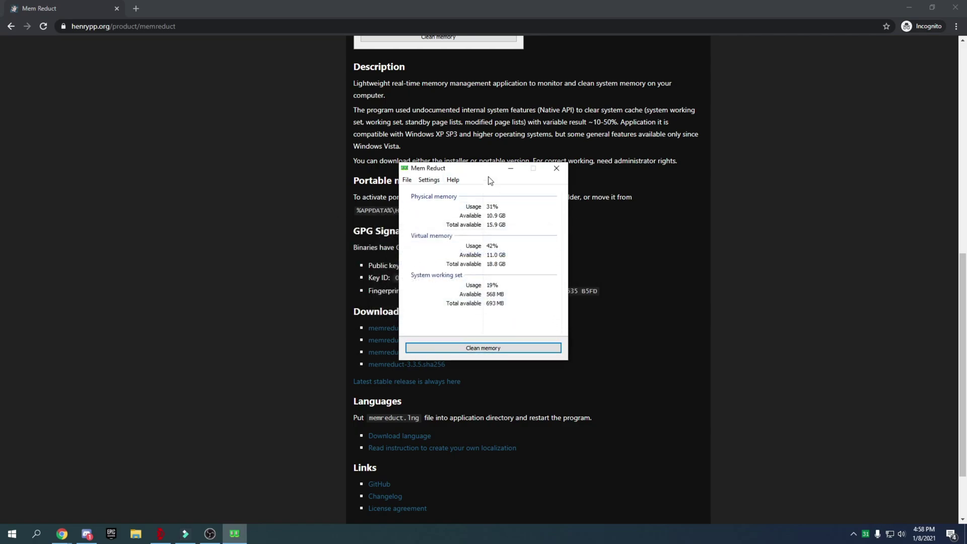
pyautogui.moveTo(483, 169); pyautogui.dragTo(471, 130)
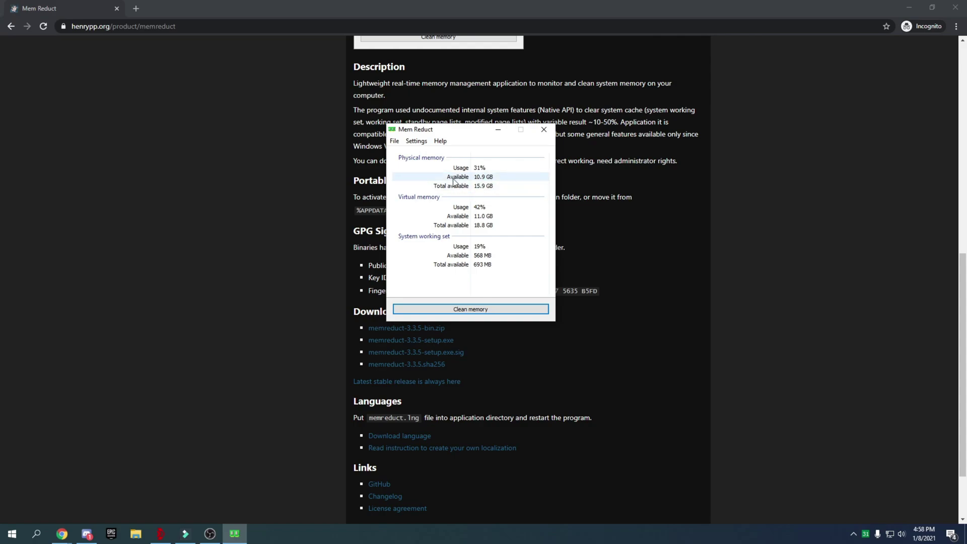
pyautogui.click(469, 311)
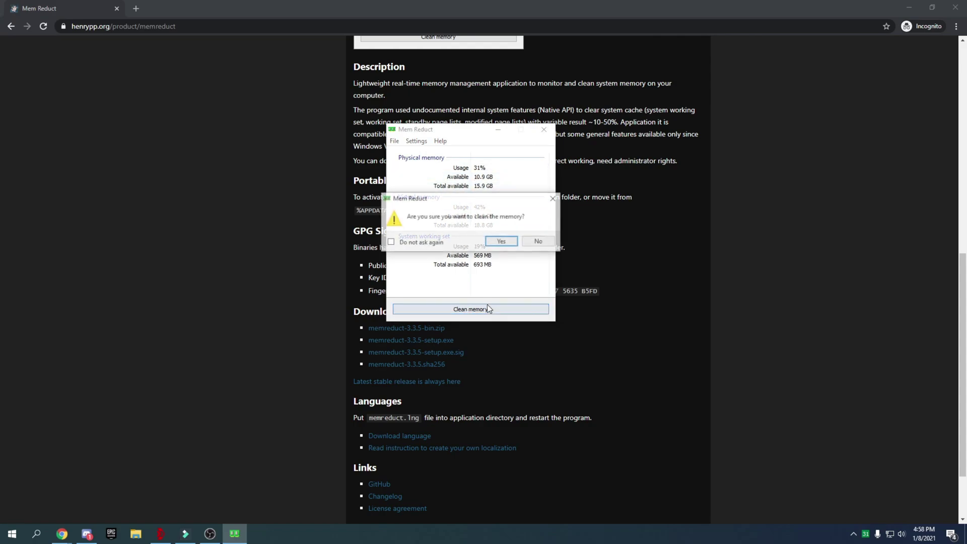
pyautogui.click(496, 240)
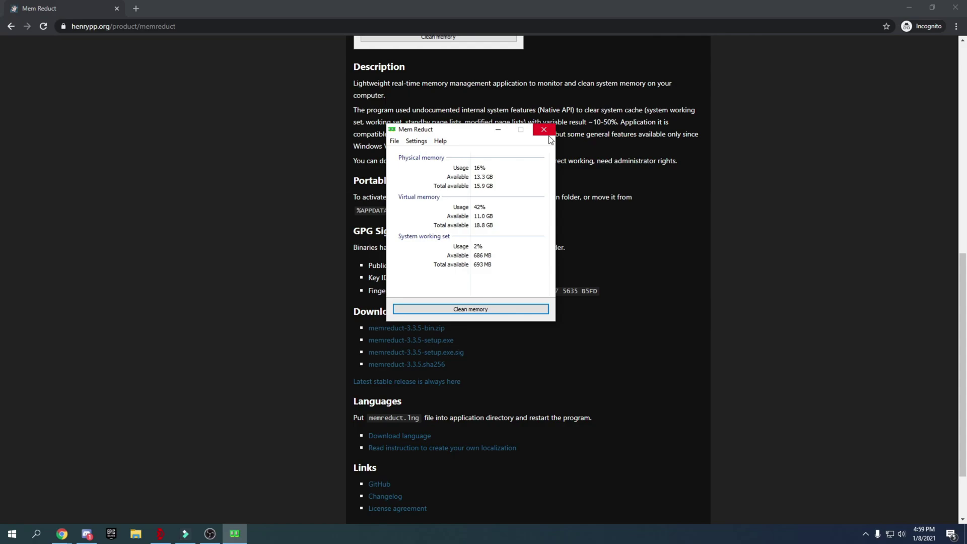
# Step: Move the Mem Reduct window aside and run a second memory clean
pyautogui.moveTo(426, 134); pyautogui.dragTo(341, 124)
pyautogui.click(347, 300)
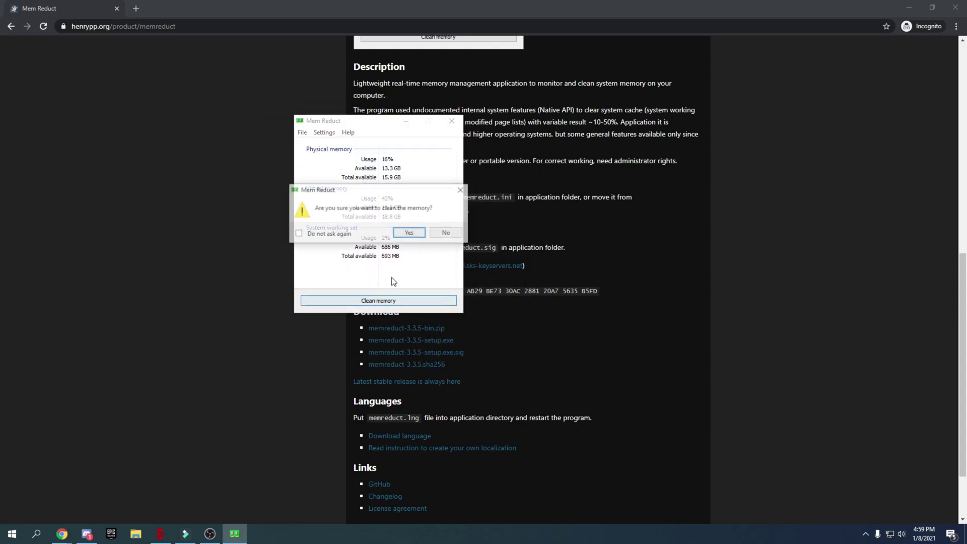
pyautogui.click(403, 238)
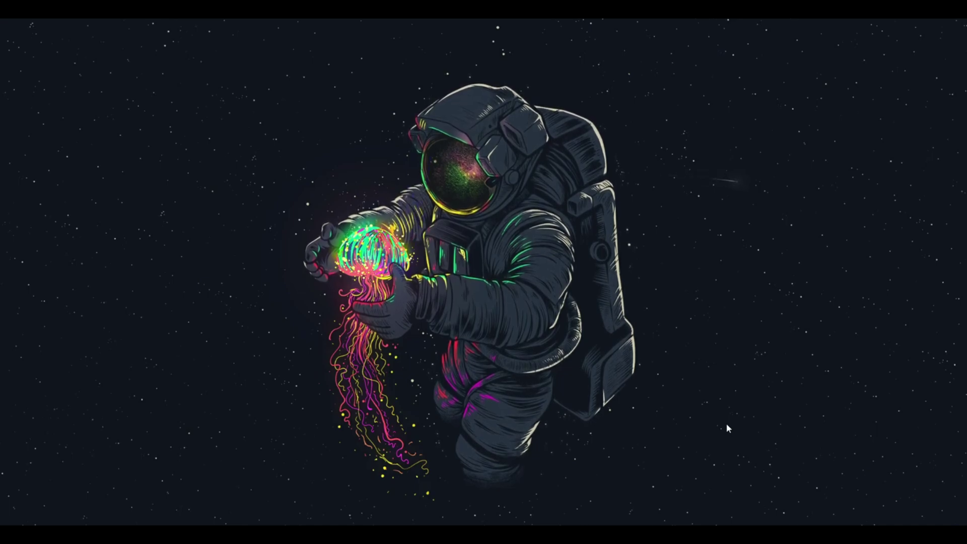
# Step: Open NVIDIA Control Panel and turn Antialiasing - Gamma correction off in the global 3D settings
pyautogui.rightClick(435, 125)
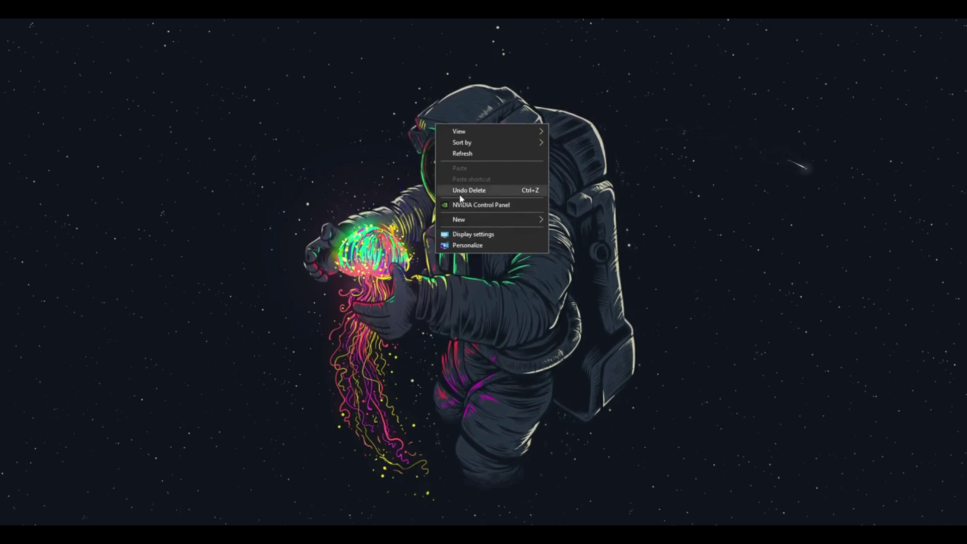
pyautogui.click(420, 200)
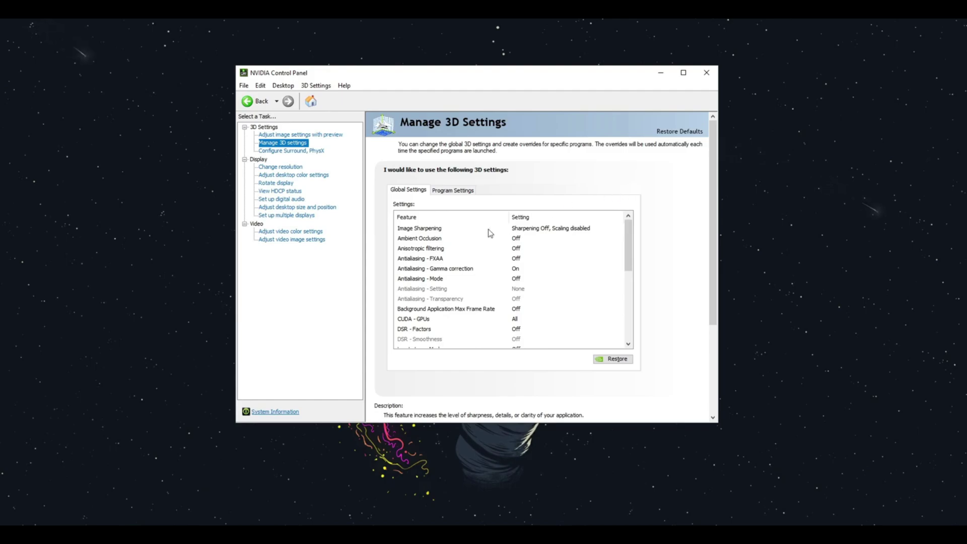
pyautogui.click(486, 269)
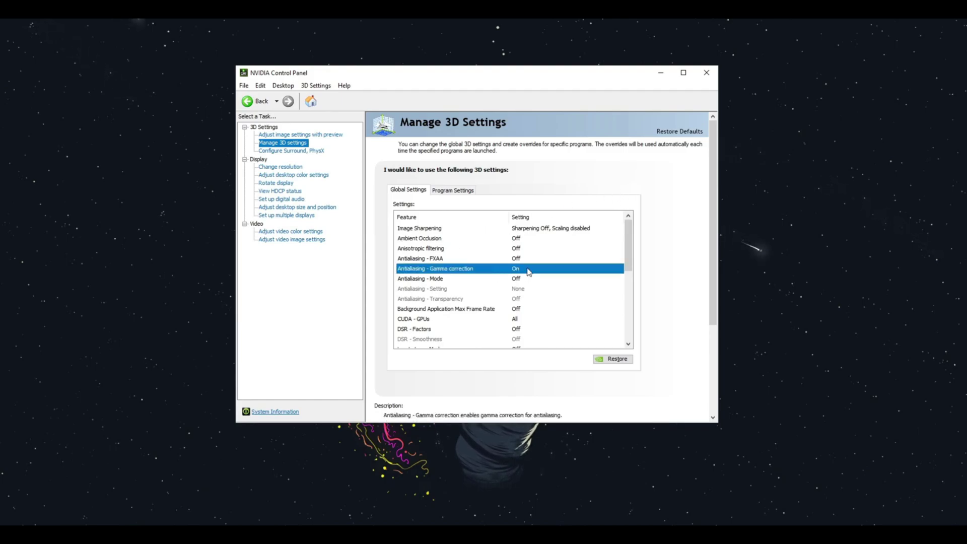
pyautogui.click(524, 270)
pyautogui.click(532, 287)
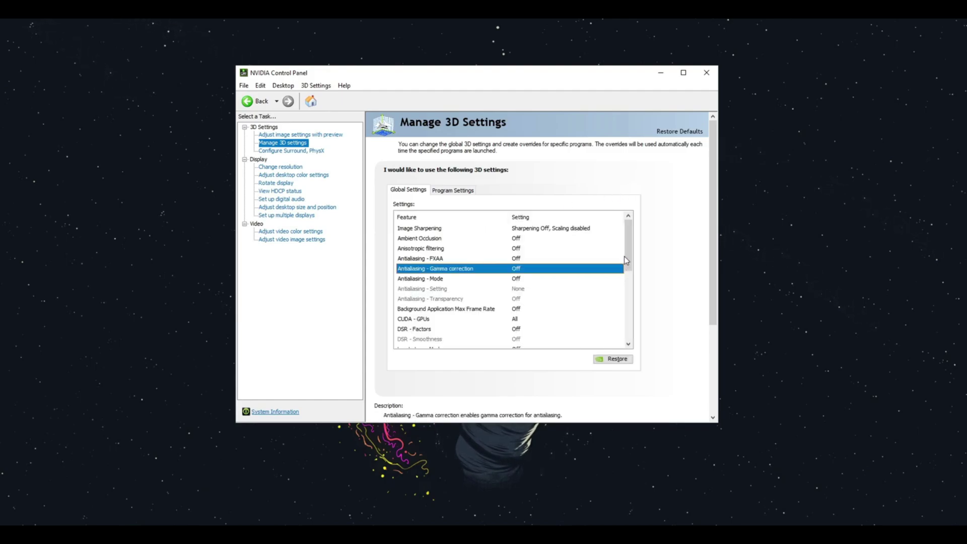
# Step: Set the OpenGL rendering GPU to GeForce GTX 1660 SUPER in the global 3D settings
pyautogui.moveTo(624, 256); pyautogui.dragTo(632, 286)
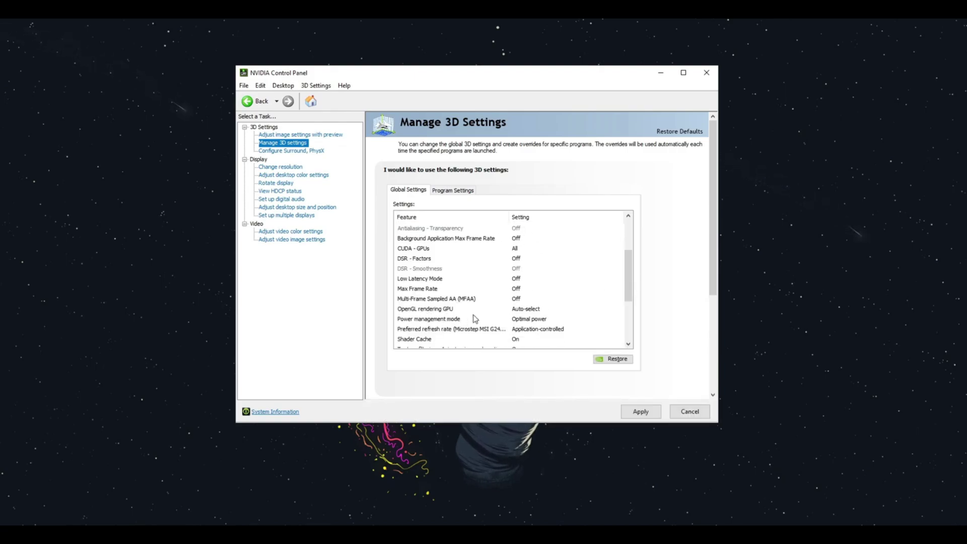
pyautogui.click(538, 310)
pyautogui.click(526, 310)
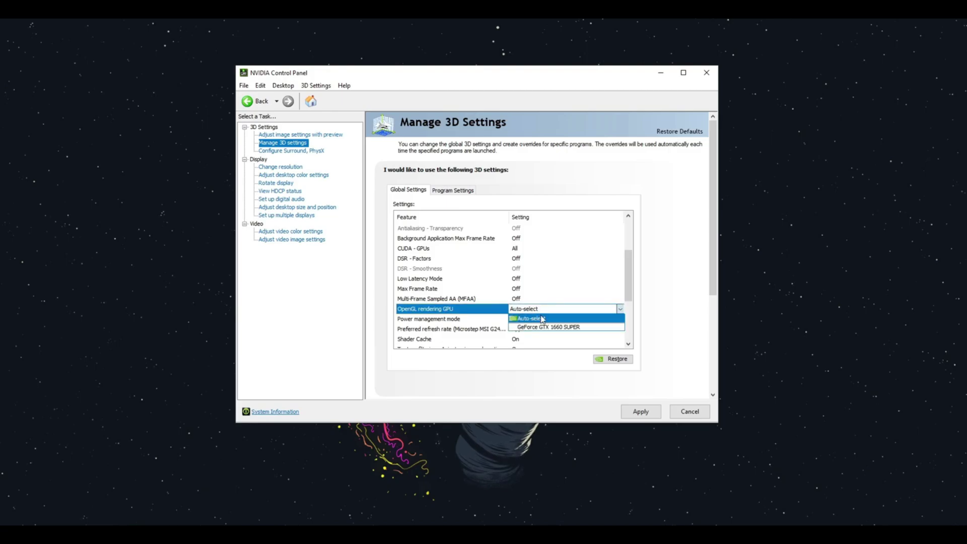
pyautogui.click(548, 323)
# Step: Set the power management mode to Prefer maximum performance and the preferred refresh rate to Highest available in the global 3D settings
pyautogui.scroll(3, 619, 300)
pyautogui.scroll(-4, 619, 300)
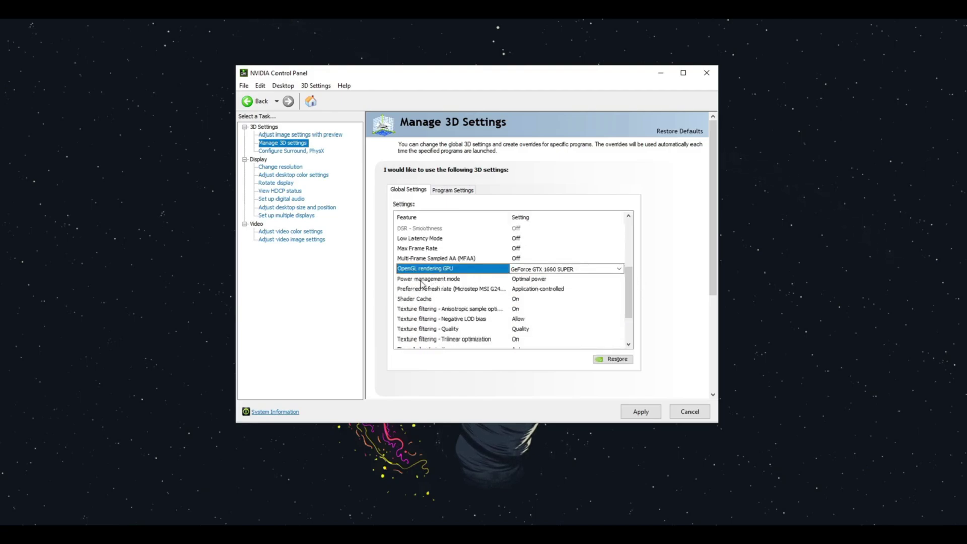
pyautogui.click(420, 279)
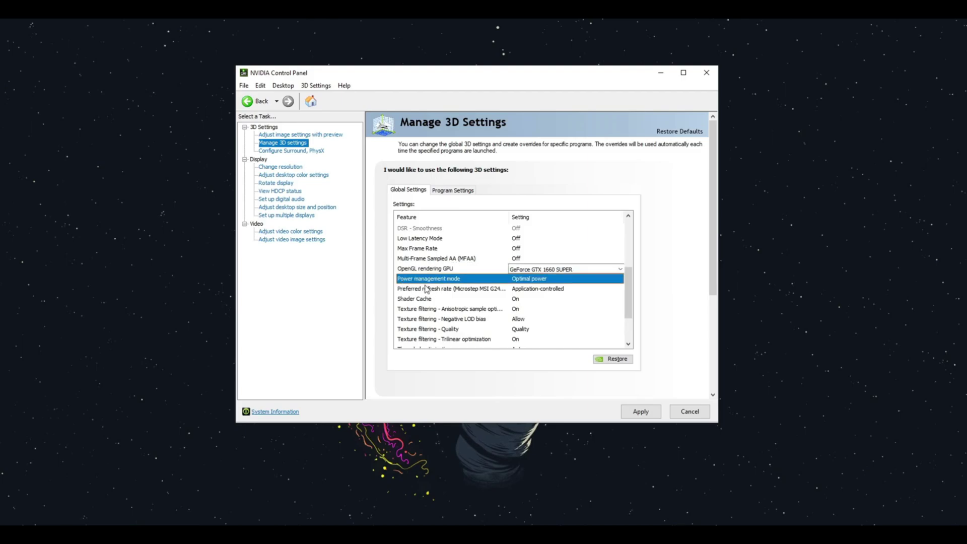
pyautogui.click(510, 277)
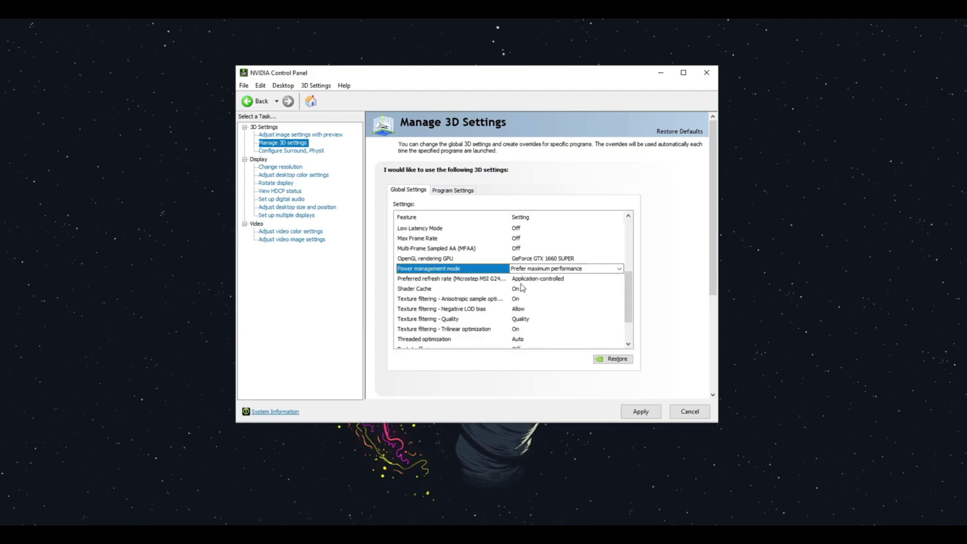
pyautogui.click(412, 279)
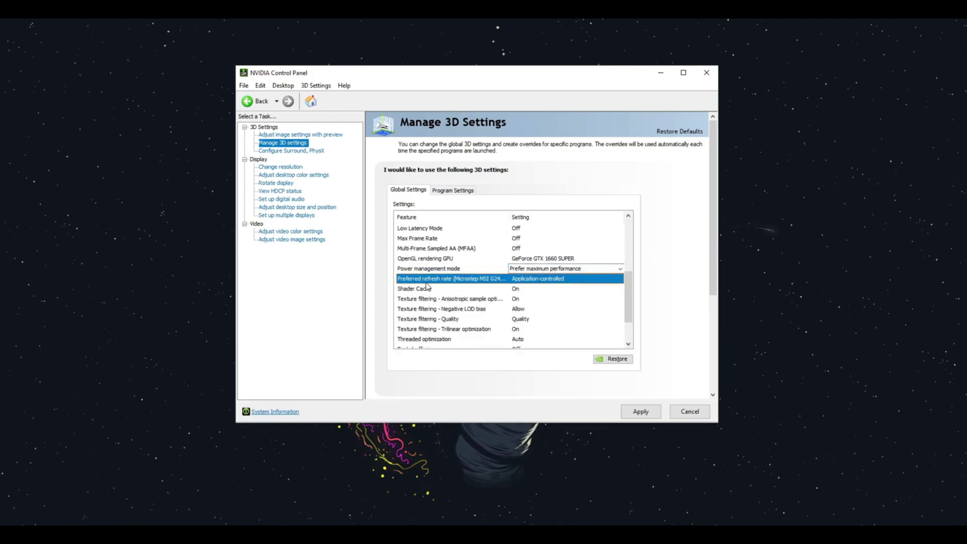
pyautogui.click(534, 280)
pyautogui.click(527, 288)
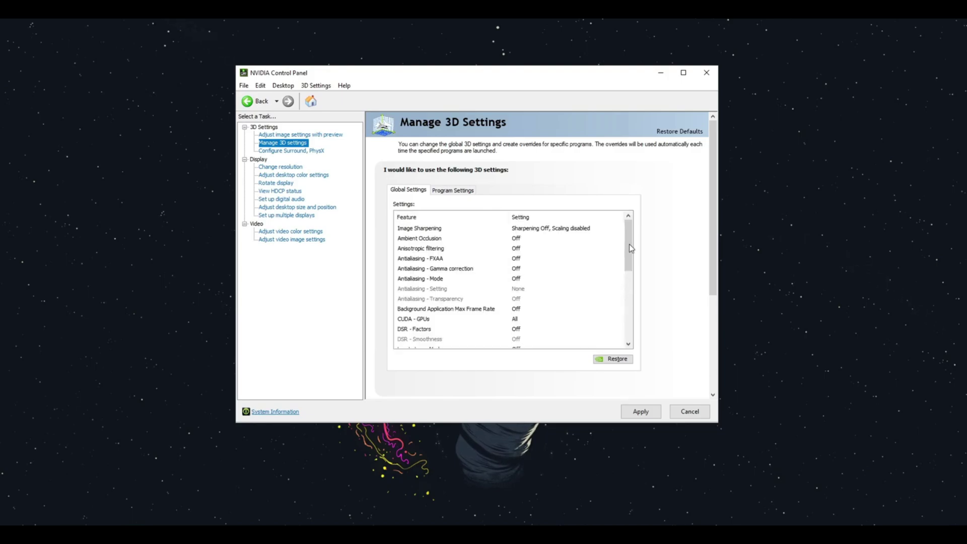
# Step: Set Texture filtering - Quality to High performance and apply the global 3D settings
pyautogui.scroll(-5, 533, 278)
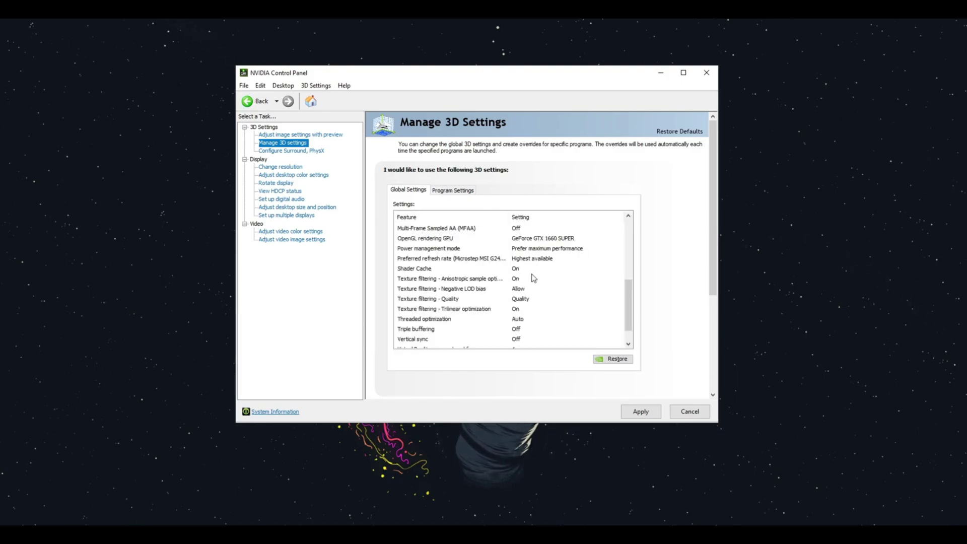
pyautogui.click(520, 300)
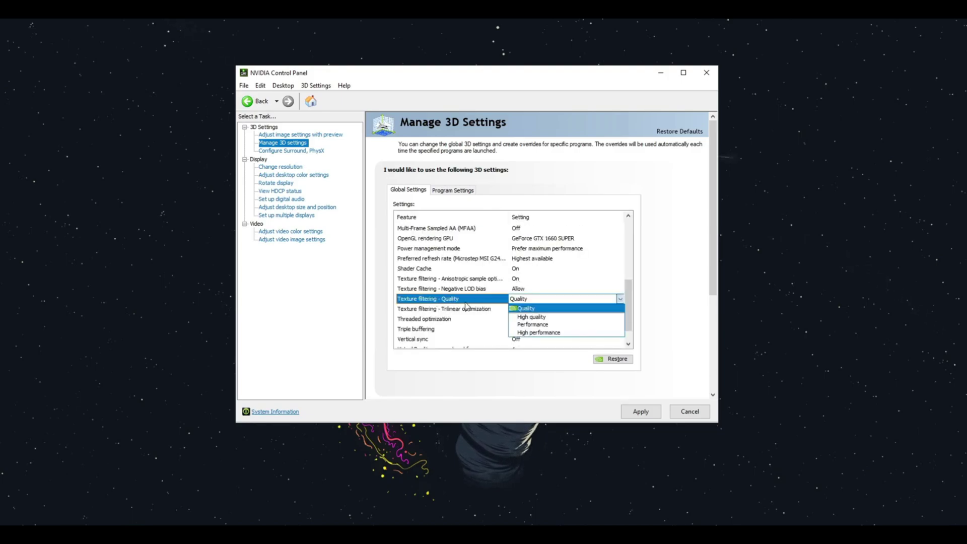
pyautogui.click(539, 333)
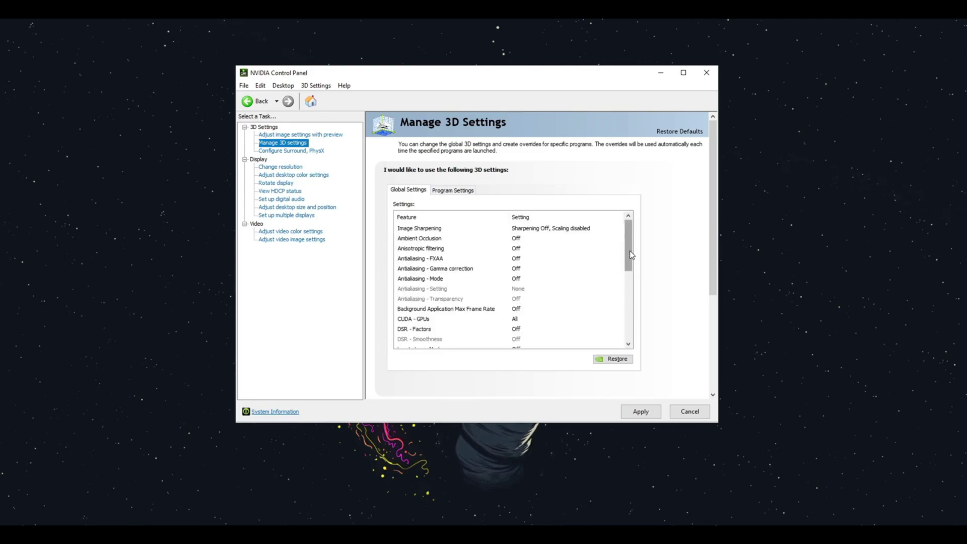
pyautogui.scroll(-6, 632, 254)
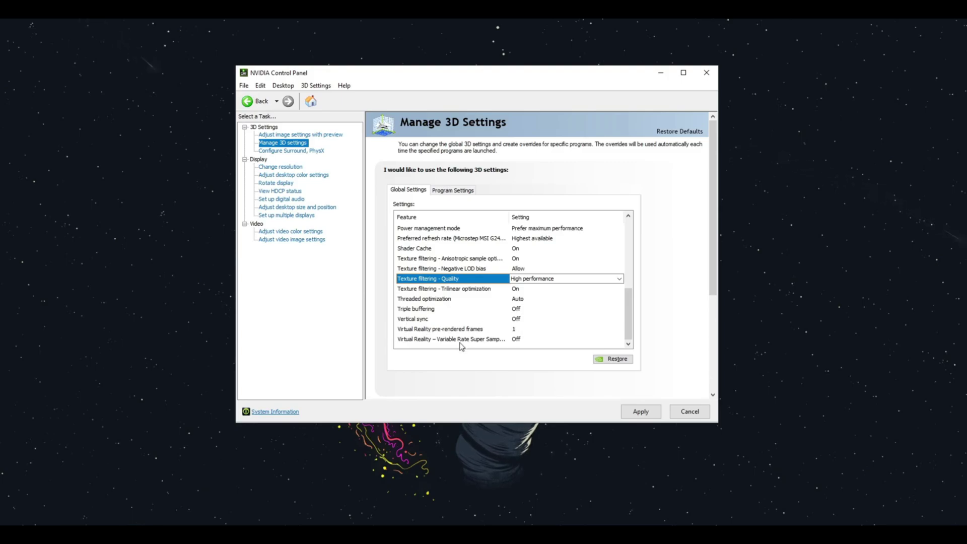
pyautogui.click(639, 411)
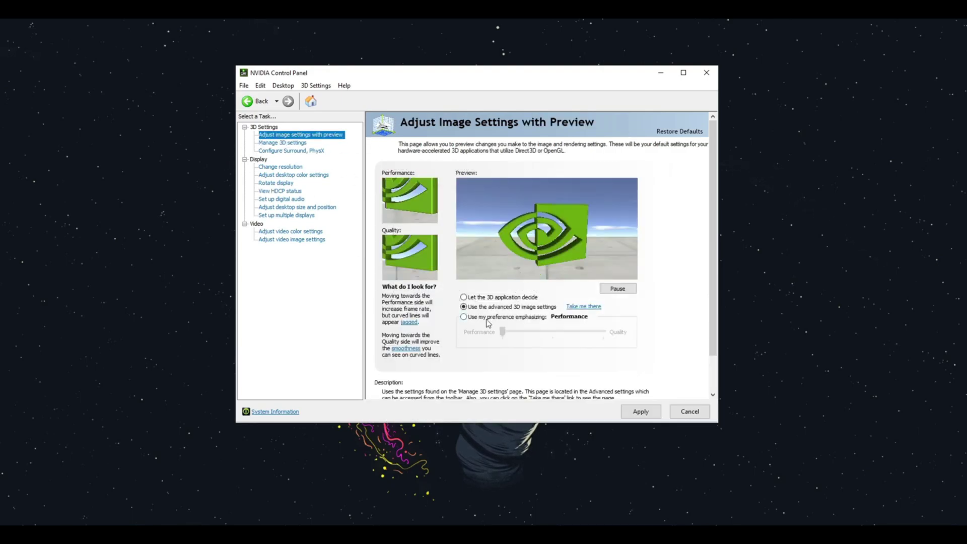
# Step: Try the image preference emphasis at Quality and Performance, and return to using the advanced 3D image settings
pyautogui.click(487, 319)
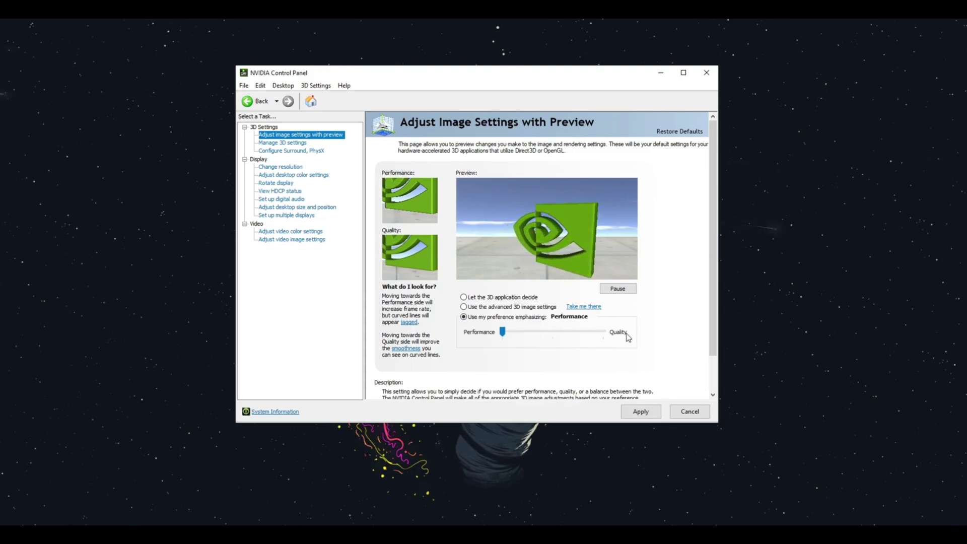
pyautogui.moveTo(503, 332); pyautogui.dragTo(626, 340)
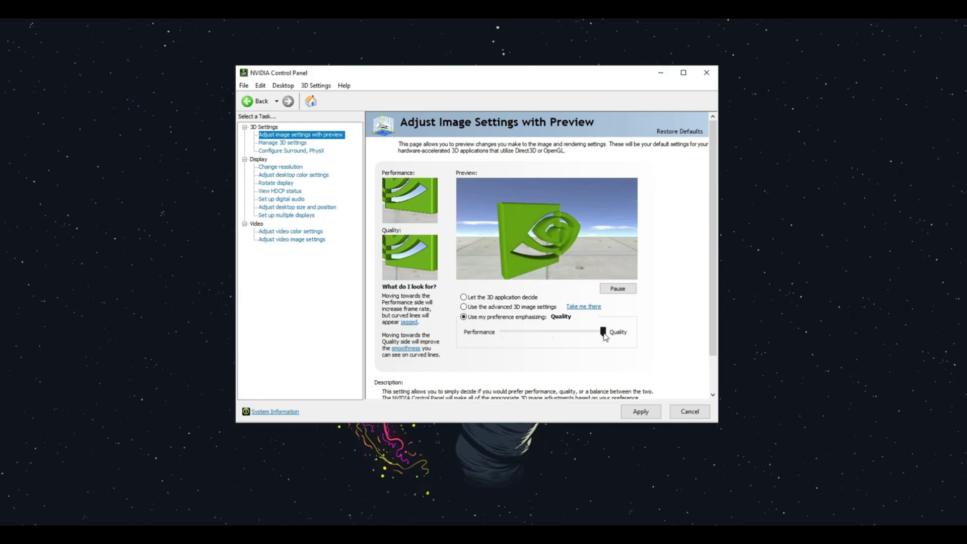
pyautogui.click(526, 341)
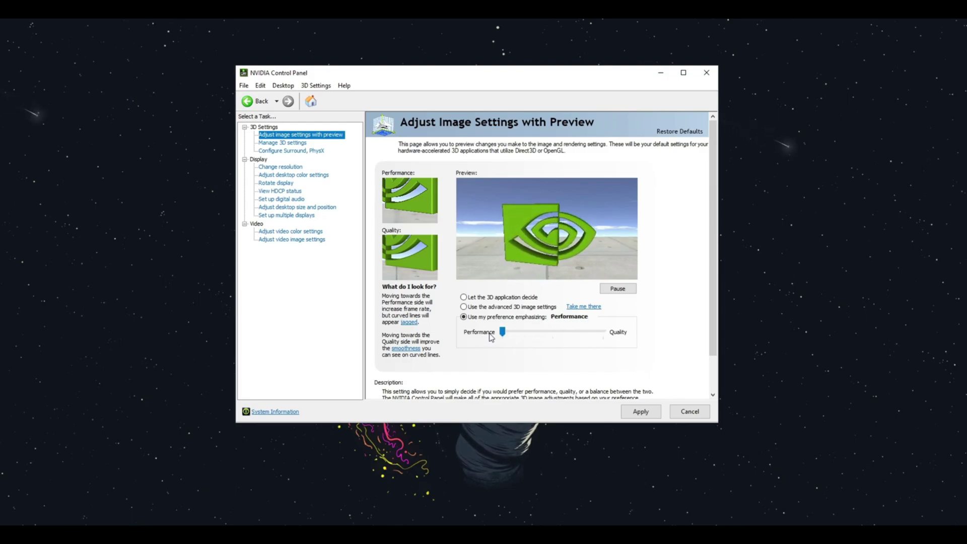
pyautogui.click(465, 307)
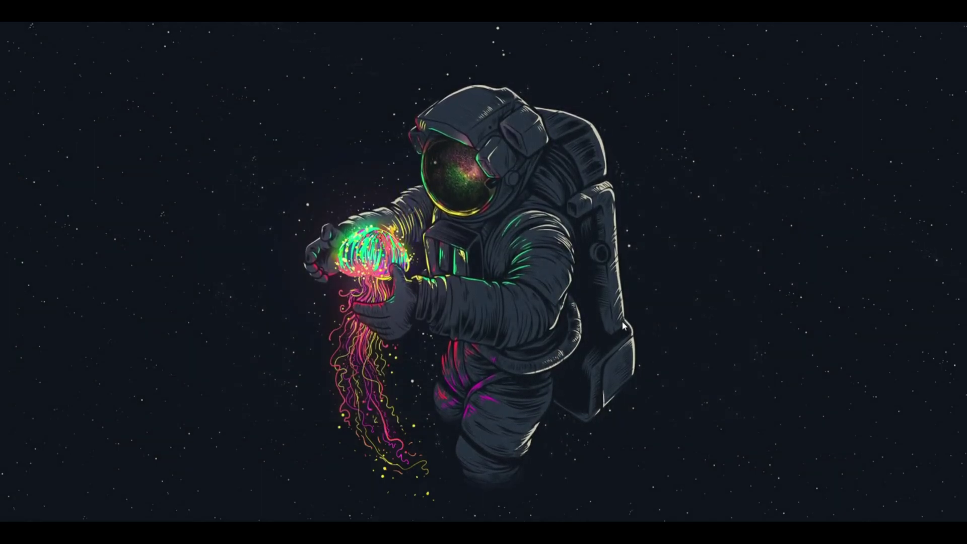
# Step: Search Windows for "graphi" and open Graphics settings
pyautogui.press('super')
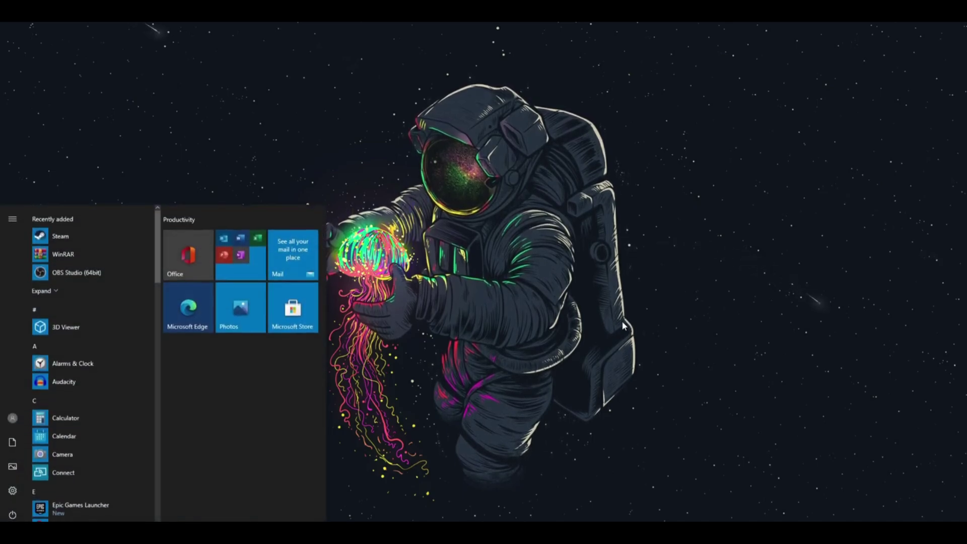
pyautogui.write('graphi')
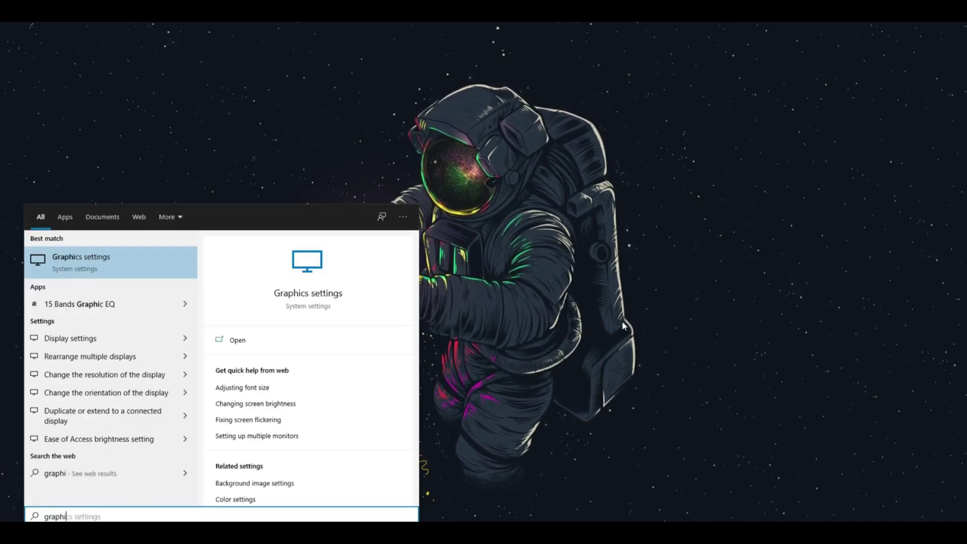
pyautogui.press('Return')
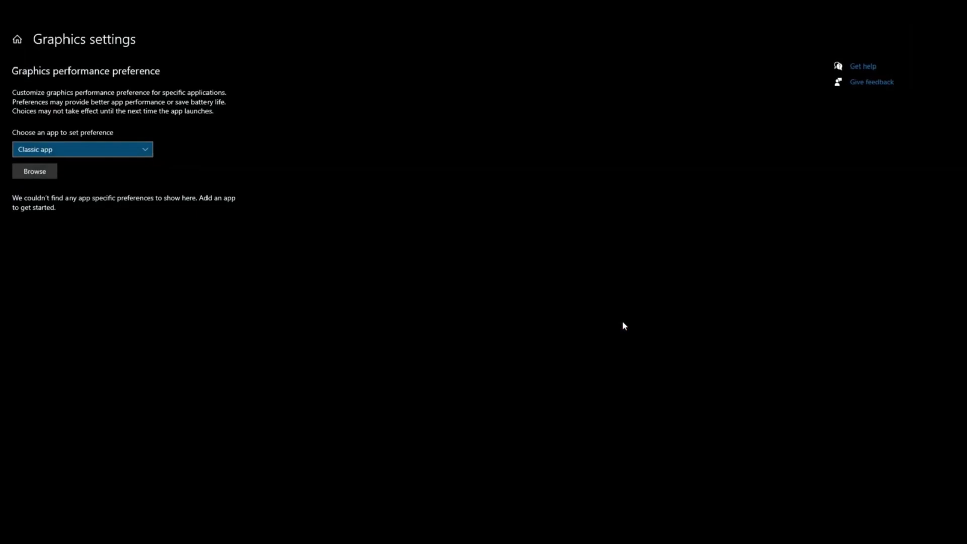
pyautogui.click(209, 203)
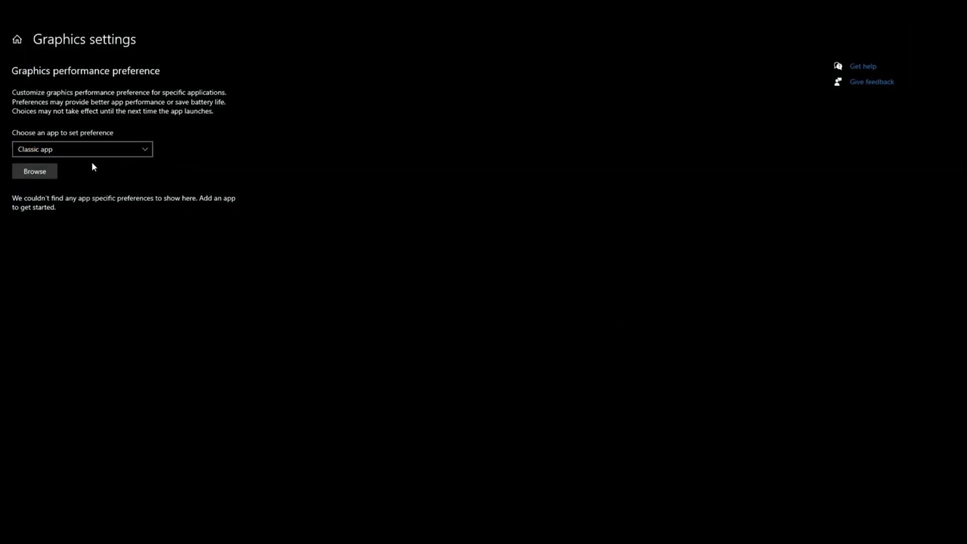
# Step: Add FortniteClient-Win64-Shipping from C:\Program Files\Epic Games\Fortnite\FortniteGame\Binaries\Win64 as a classic app and save its graphics preference as High performance
pyautogui.click(31, 172)
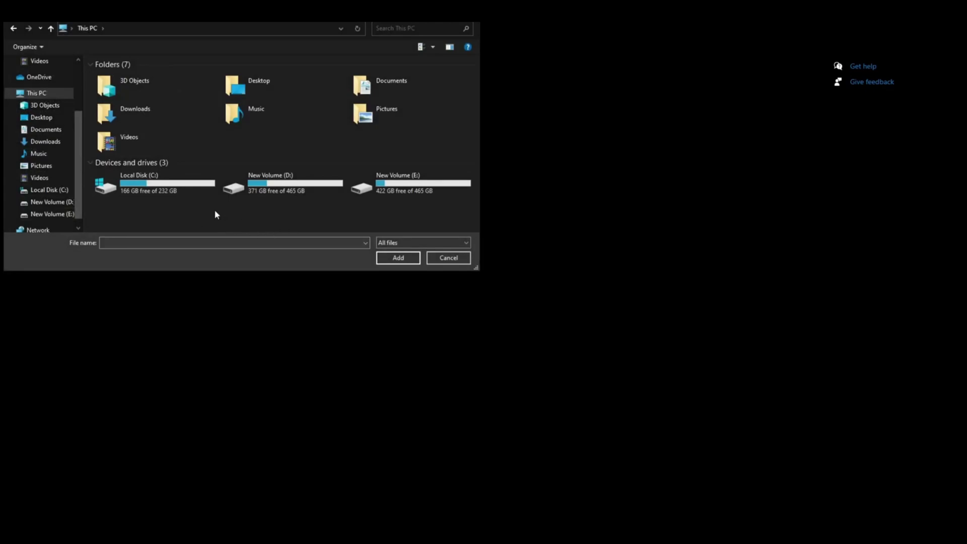
pyautogui.doubleClick(132, 184)
pyautogui.doubleClick(116, 124)
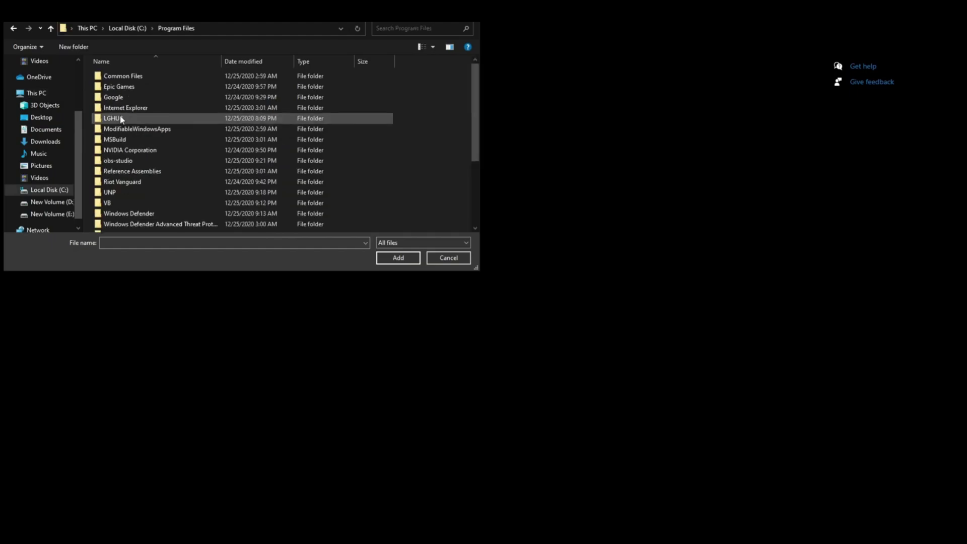
pyautogui.doubleClick(132, 87)
pyautogui.doubleClick(131, 75)
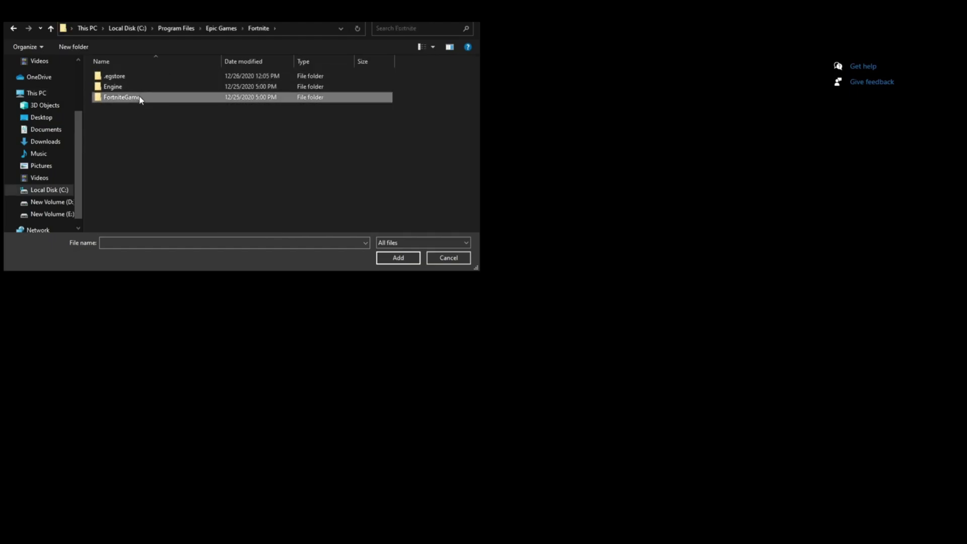
pyautogui.doubleClick(139, 97)
pyautogui.doubleClick(129, 76)
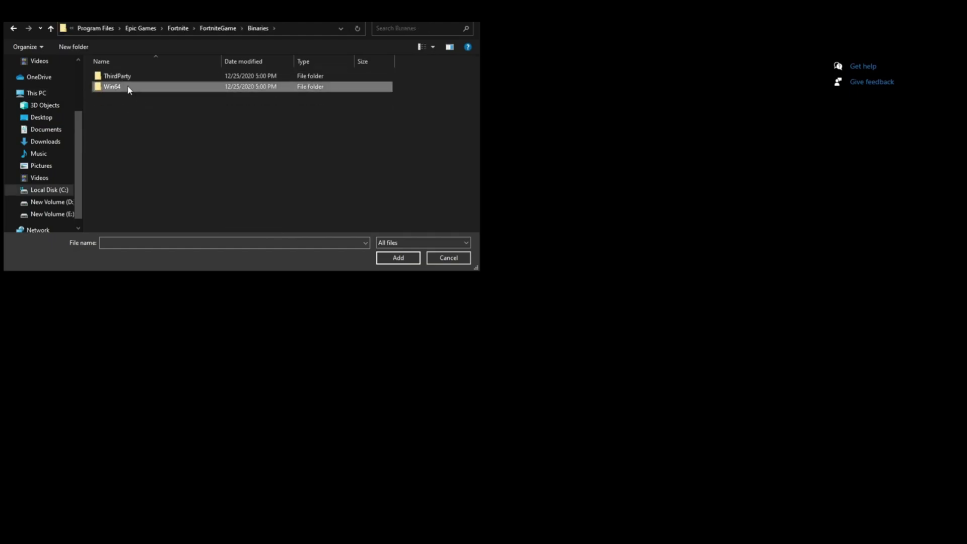
pyautogui.doubleClick(129, 87)
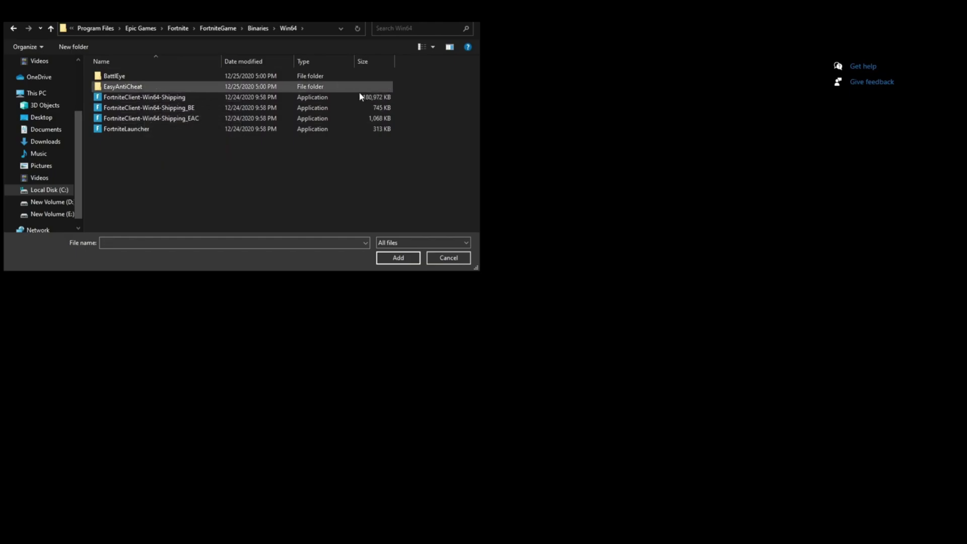
pyautogui.doubleClick(373, 98)
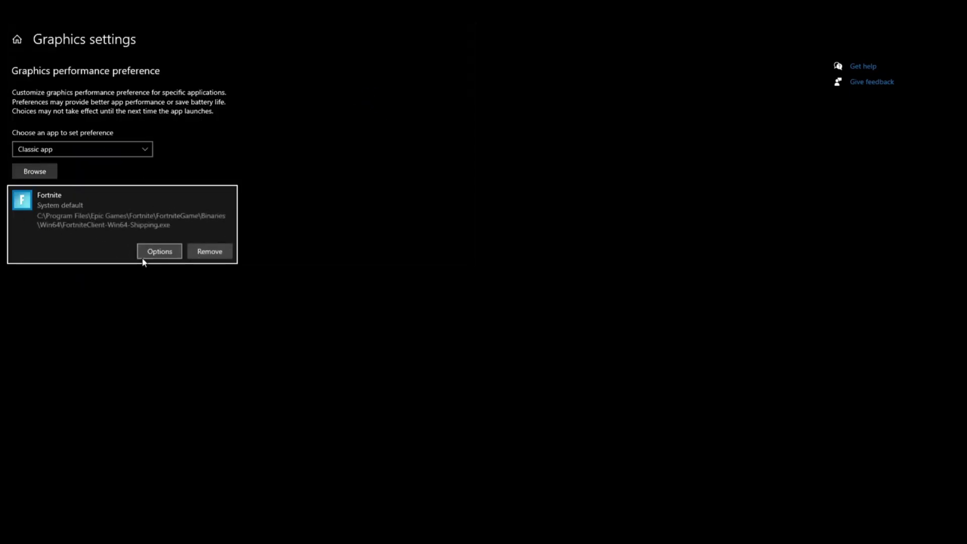
pyautogui.click(160, 252)
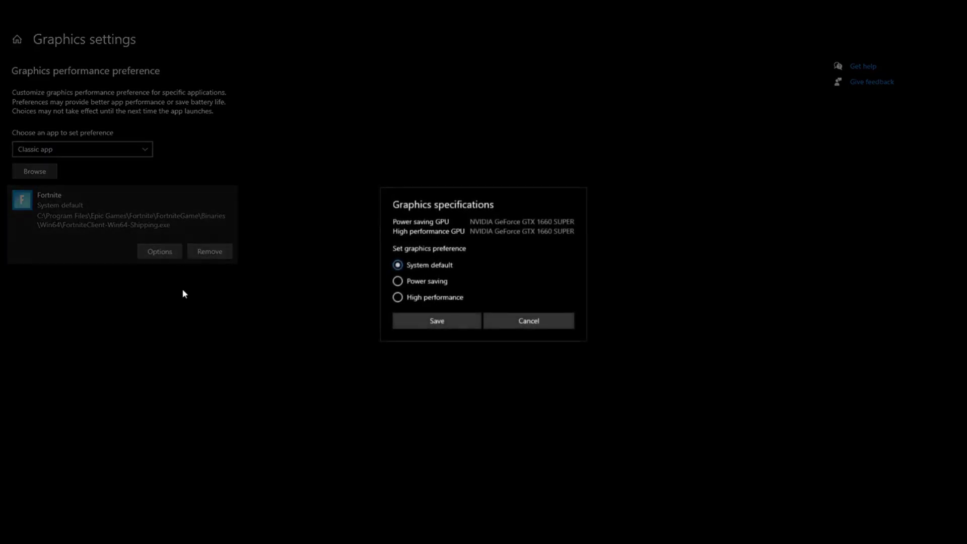
pyautogui.click(454, 326)
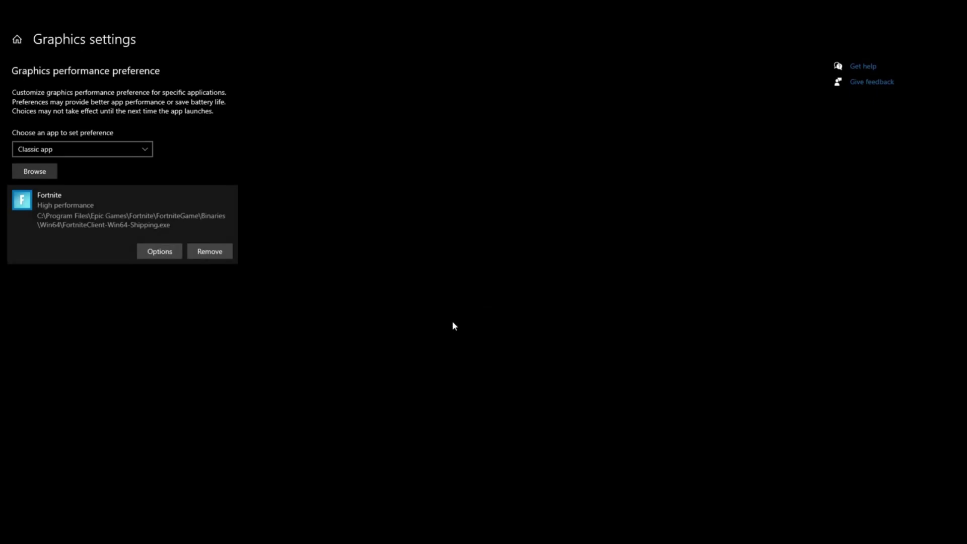